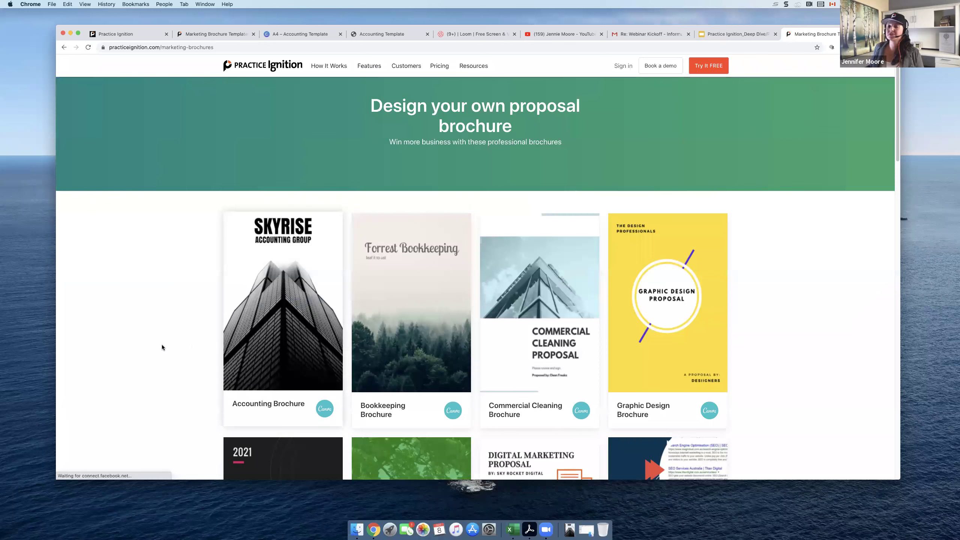
Open the Accounting Brochure template in Canva from the proposal brochure gallery and look through its pages.
{"action": "scroll", "coordinate": [162, 347], "scroll_direction": "down", "scroll_amount": 5}
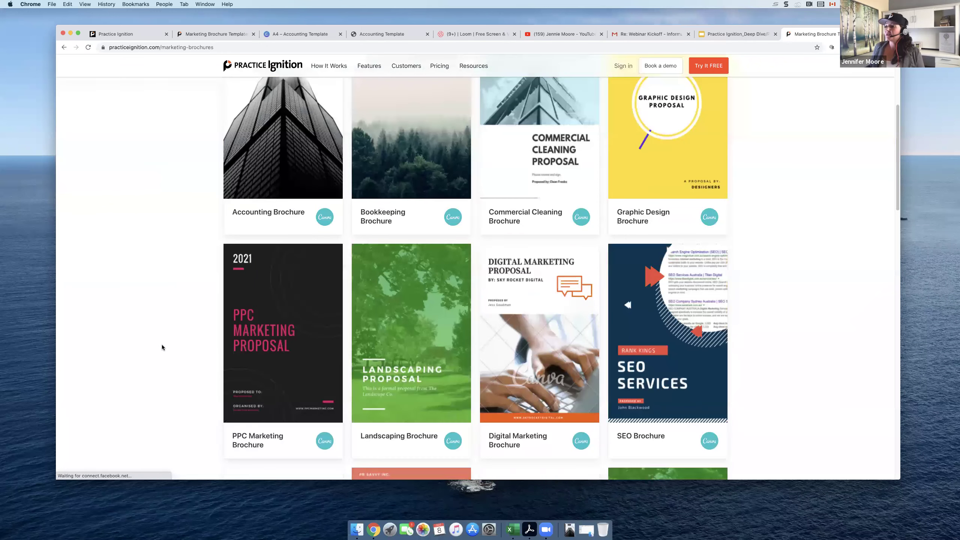
{"action": "scroll", "coordinate": [162, 347], "scroll_direction": "up", "scroll_amount": 5}
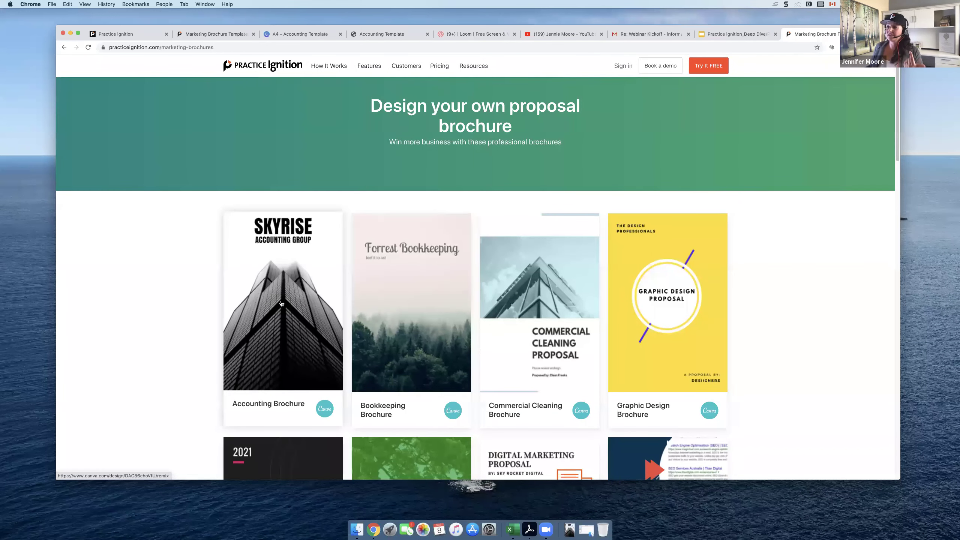
{"action": "left_click", "coordinate": [282, 297]}
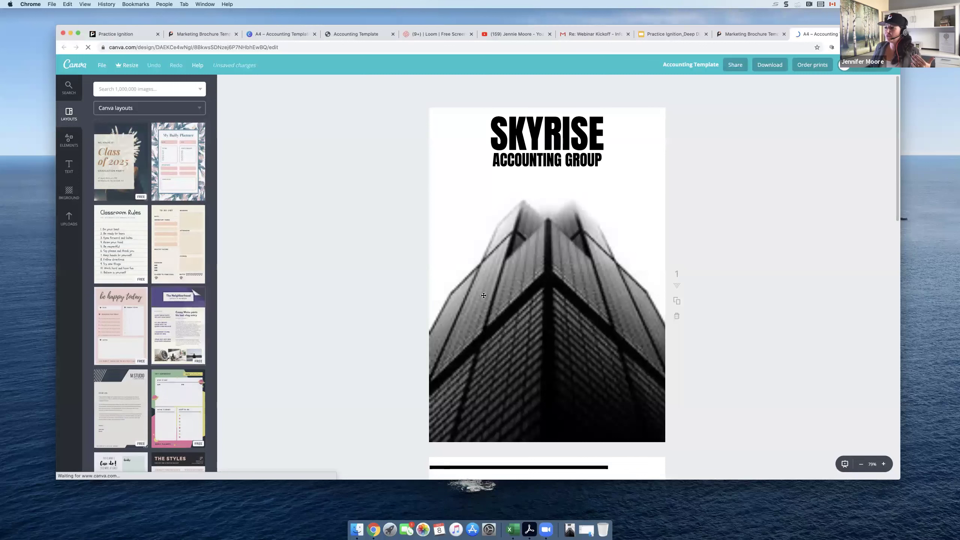
{"action": "scroll", "coordinate": [504, 299], "scroll_direction": "down", "scroll_amount": 15}
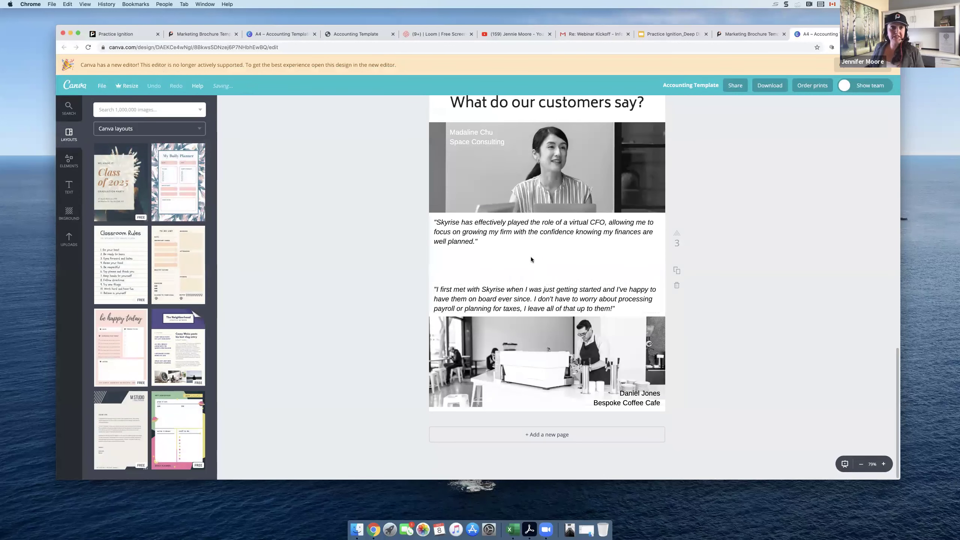
Try to upload Accounting Template.pdf from Downloads as the brochure of the Wilderness Tours Co. proposal in Practice Ignition.
{"action": "left_click", "coordinate": [200, 35]}
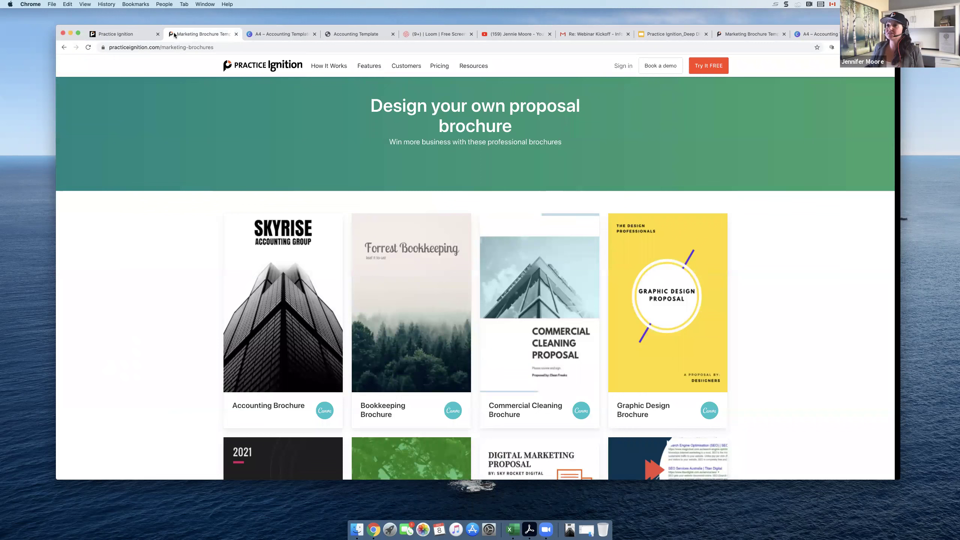
{"action": "left_click", "coordinate": [120, 36]}
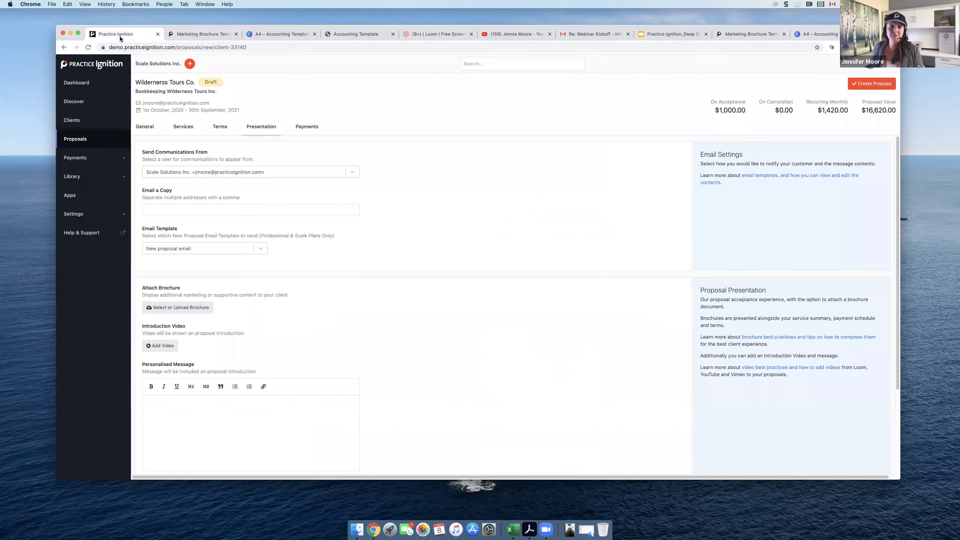
{"action": "left_click", "coordinate": [176, 308]}
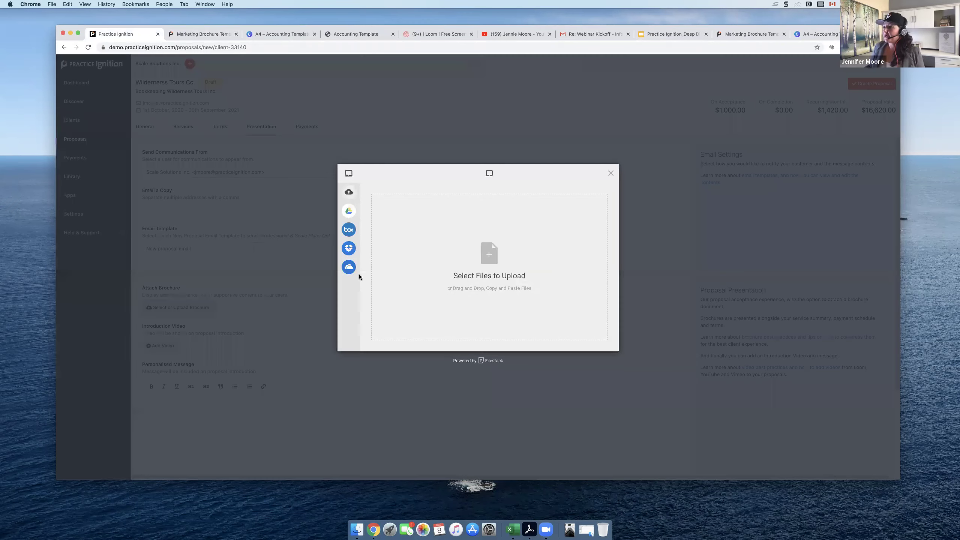
{"action": "left_click", "coordinate": [481, 255]}
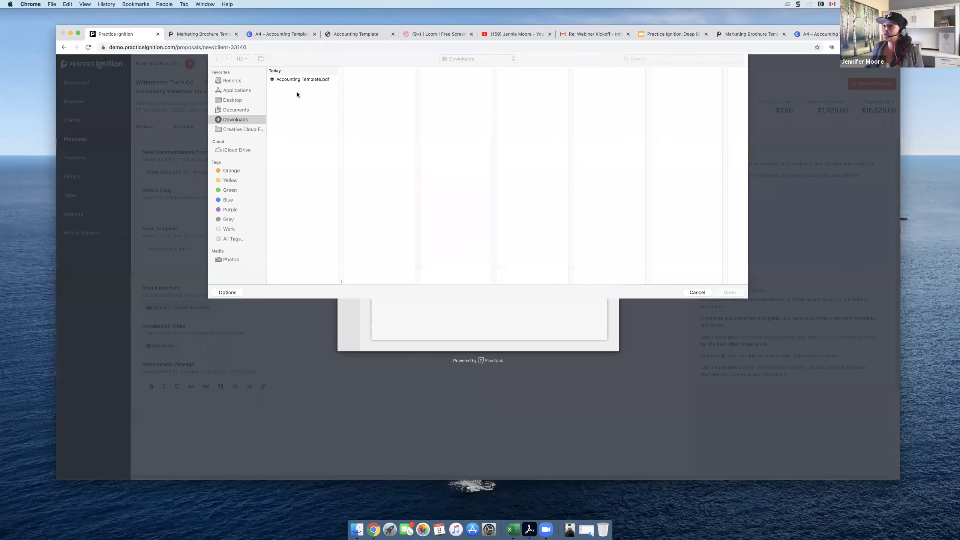
{"action": "left_click", "coordinate": [295, 81]}
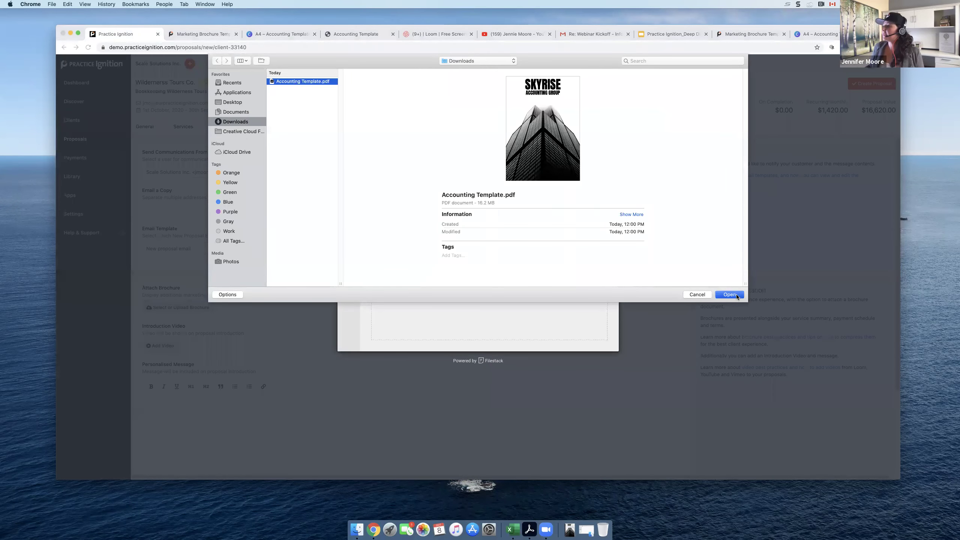
{"action": "key", "text": "Return"}
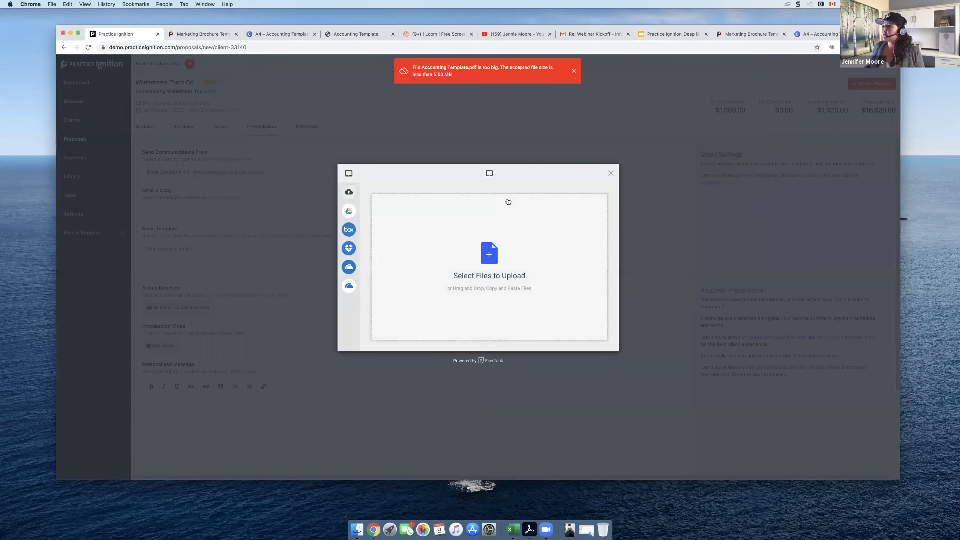
Retry the brochure upload with Accounting Template.pdf and close the upload dialog.
{"action": "left_click", "coordinate": [576, 195]}
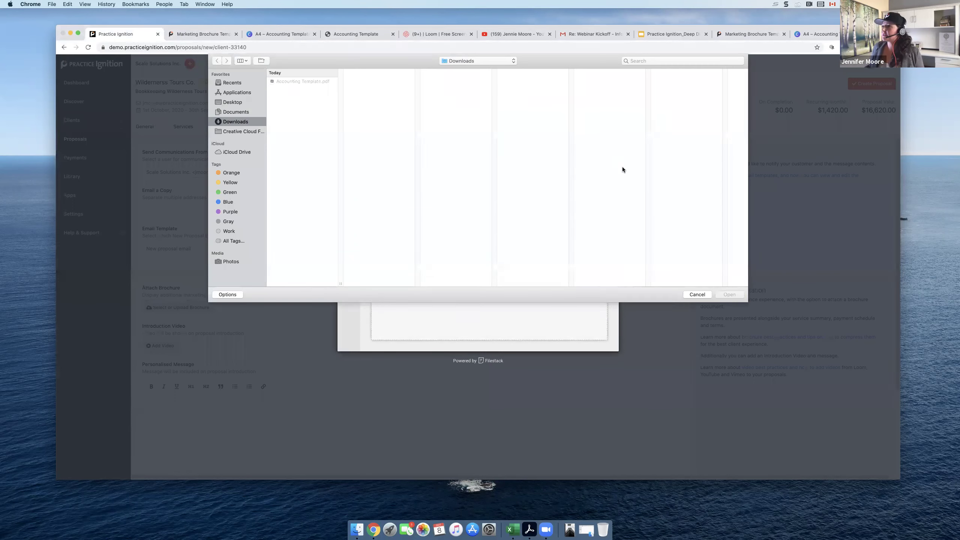
{"action": "left_click", "coordinate": [302, 81]}
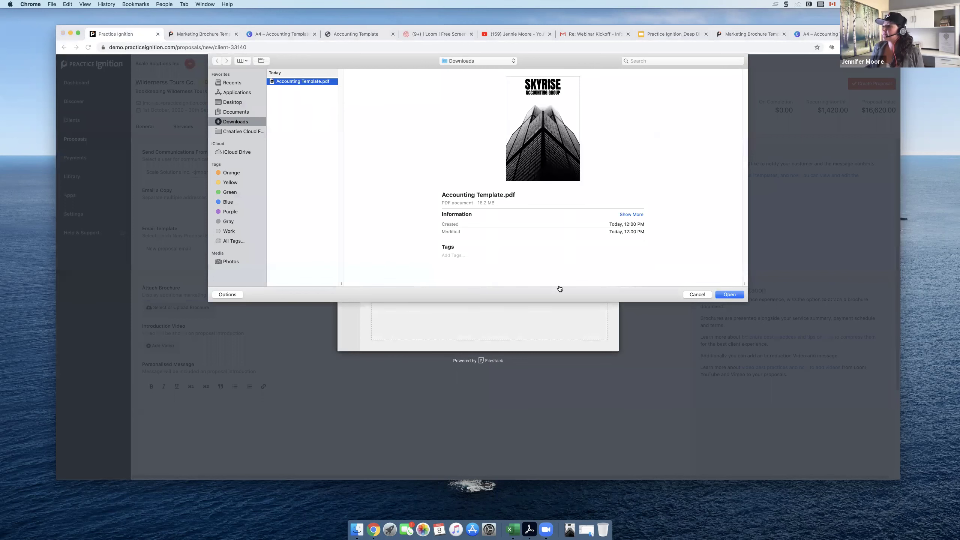
{"action": "key", "text": "Return"}
{"action": "left_click", "coordinate": [577, 200]}
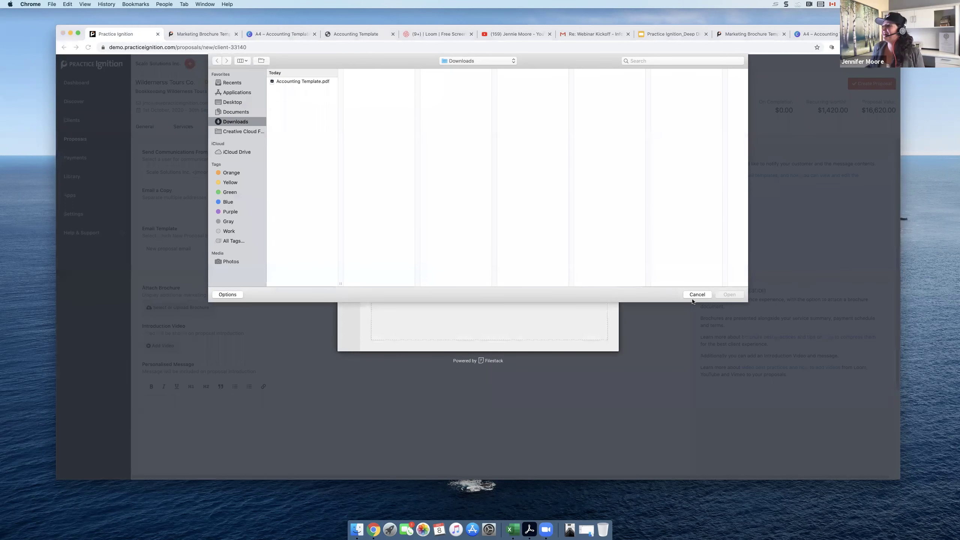
{"action": "left_click", "coordinate": [697, 294]}
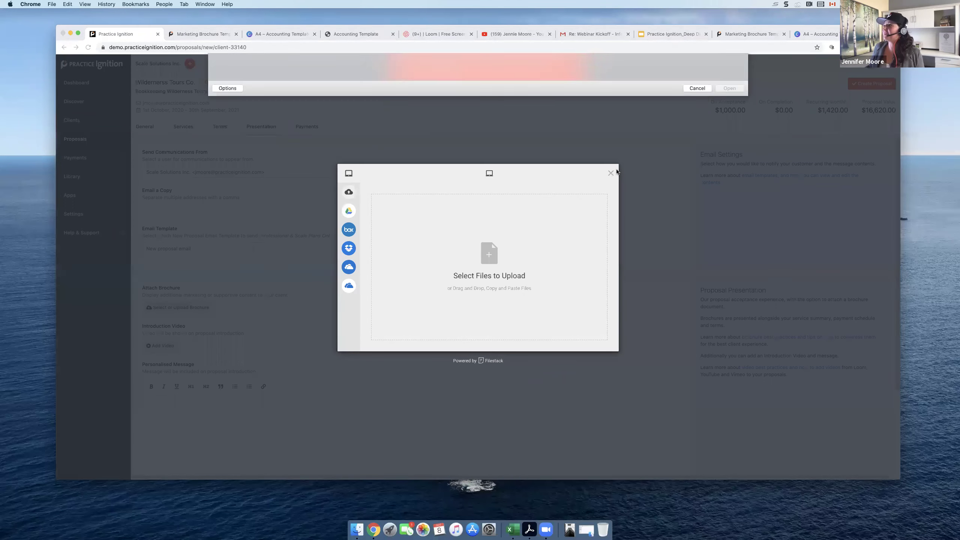
{"action": "left_click", "coordinate": [615, 170]}
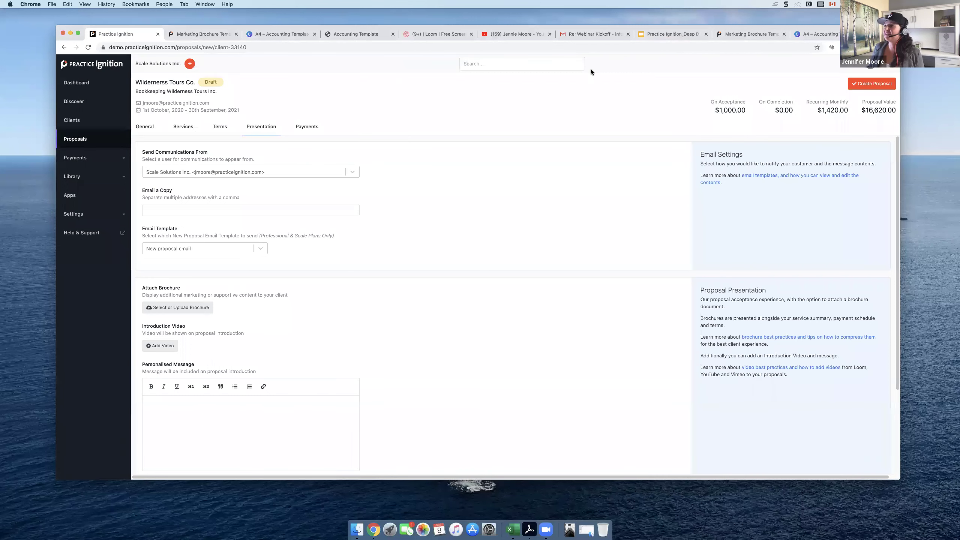
Download all pages of the Canva Accounting Template as PDF - Standard and save it as Accounting Template (1) in Downloads.
{"action": "left_click", "coordinate": [801, 32]}
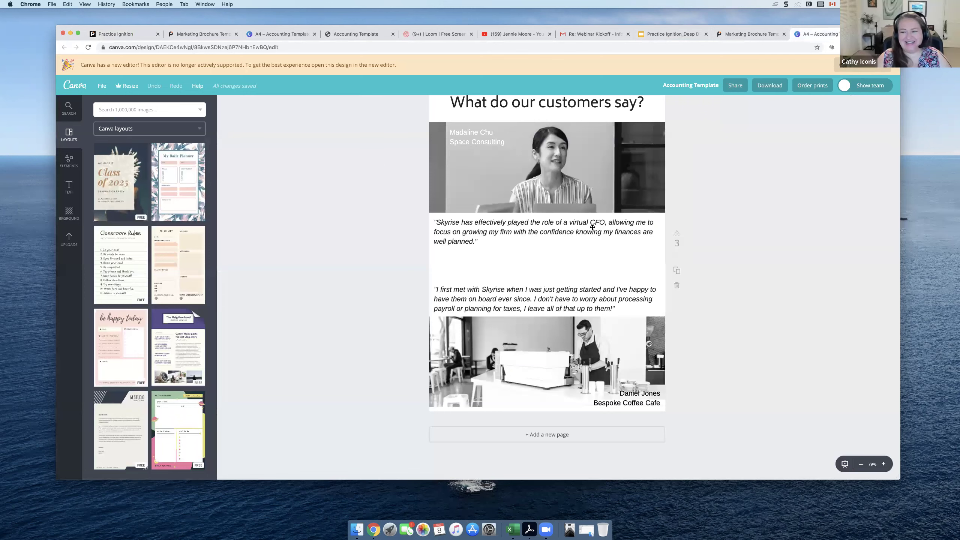
{"action": "scroll", "coordinate": [727, 151], "scroll_direction": "up", "scroll_amount": 20}
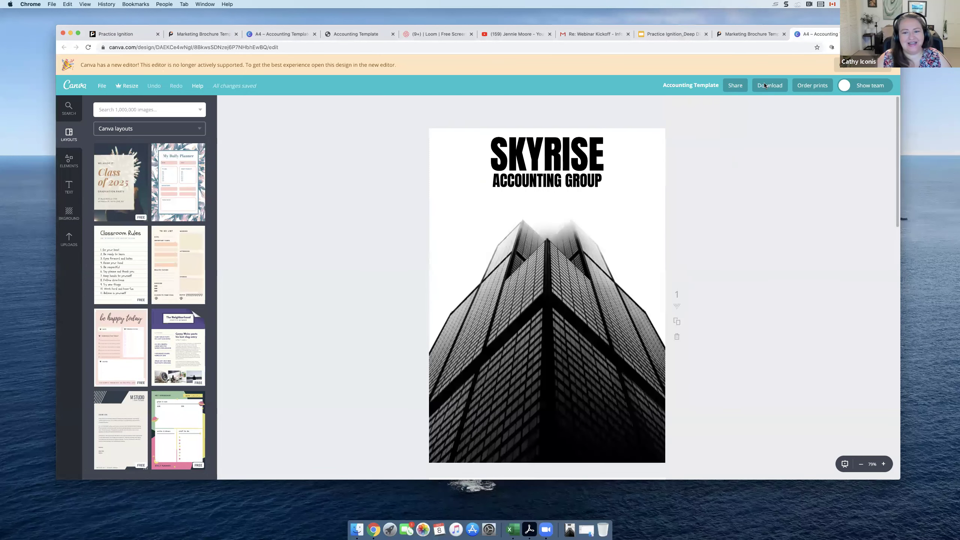
{"action": "left_click", "coordinate": [770, 85]}
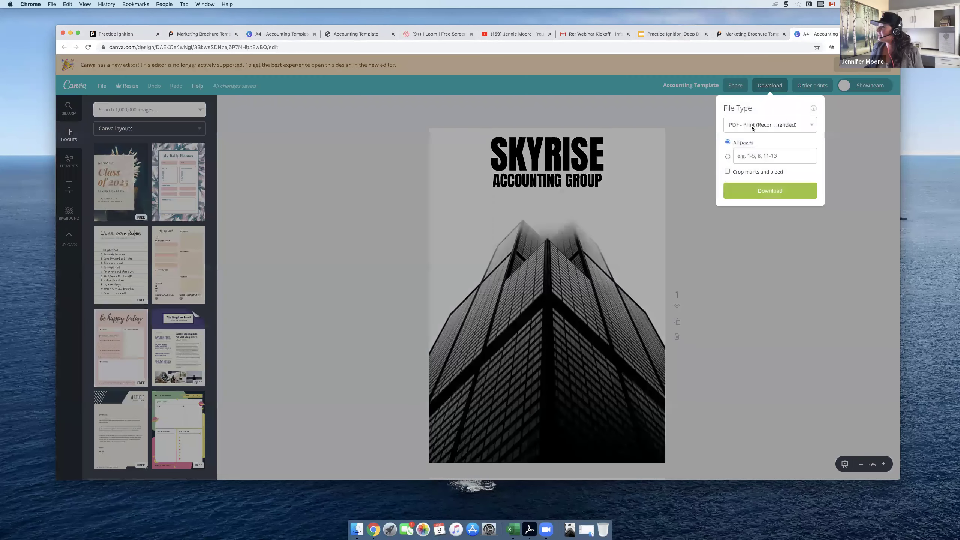
{"action": "left_click", "coordinate": [752, 124]}
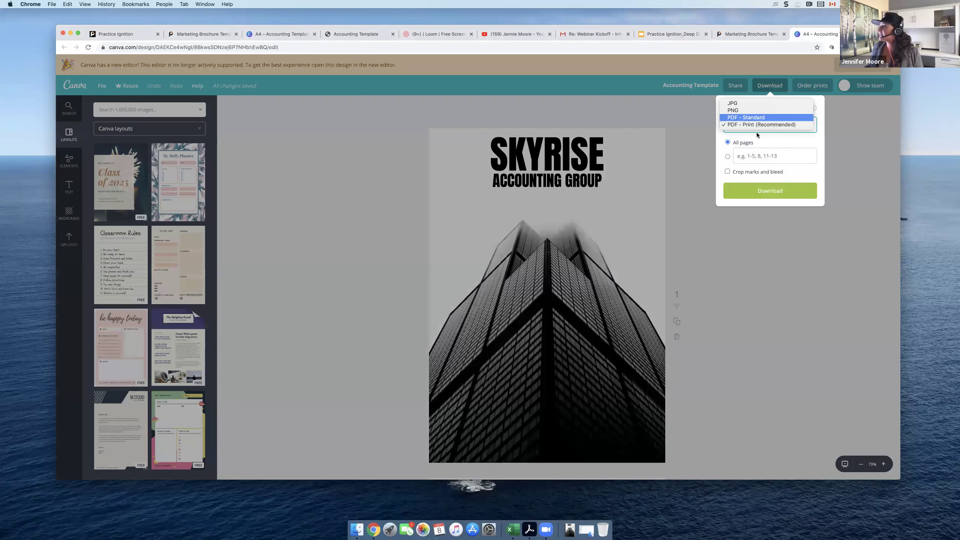
{"action": "left_click", "coordinate": [745, 117]}
{"action": "left_click", "coordinate": [761, 178]}
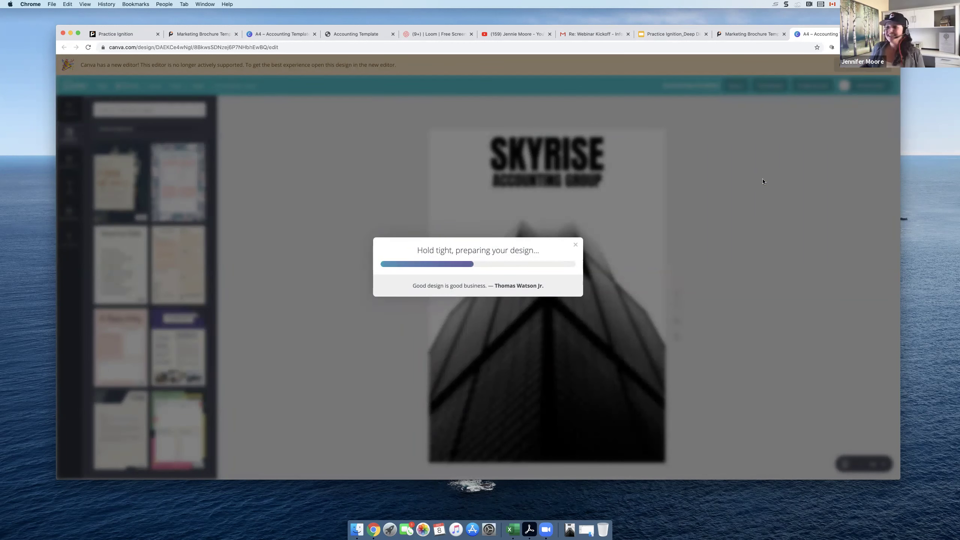
{"action": "left_click", "coordinate": [116, 35]}
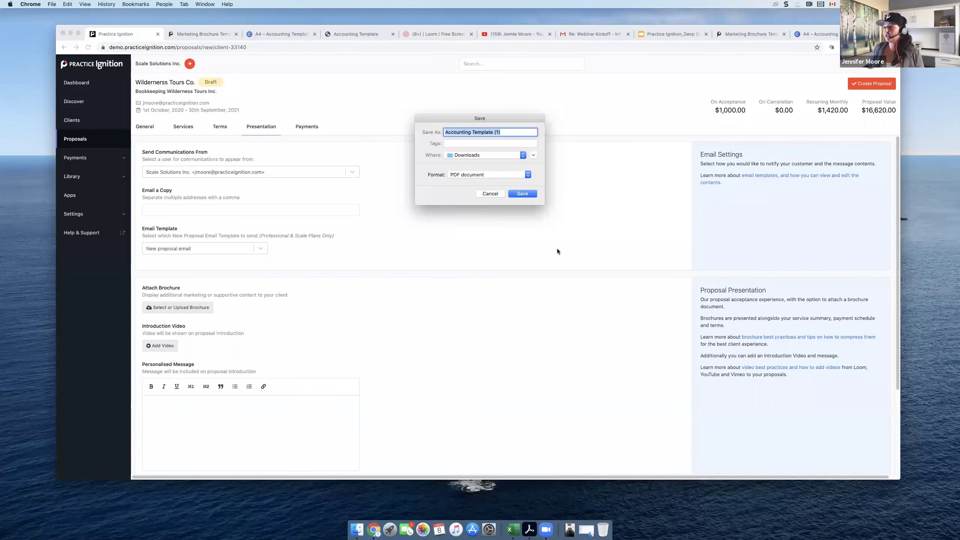
{"action": "left_click", "coordinate": [514, 196]}
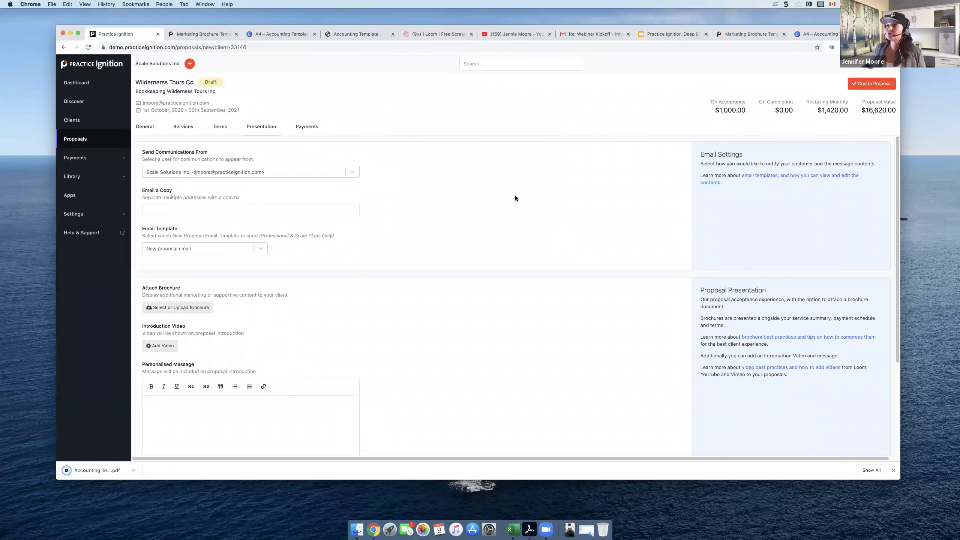
Upload Accounting Template (1).pdf from Downloads as the brochure of the Wilderness Tours Co. proposal in Practice Ignition.
{"action": "left_click", "coordinate": [413, 34]}
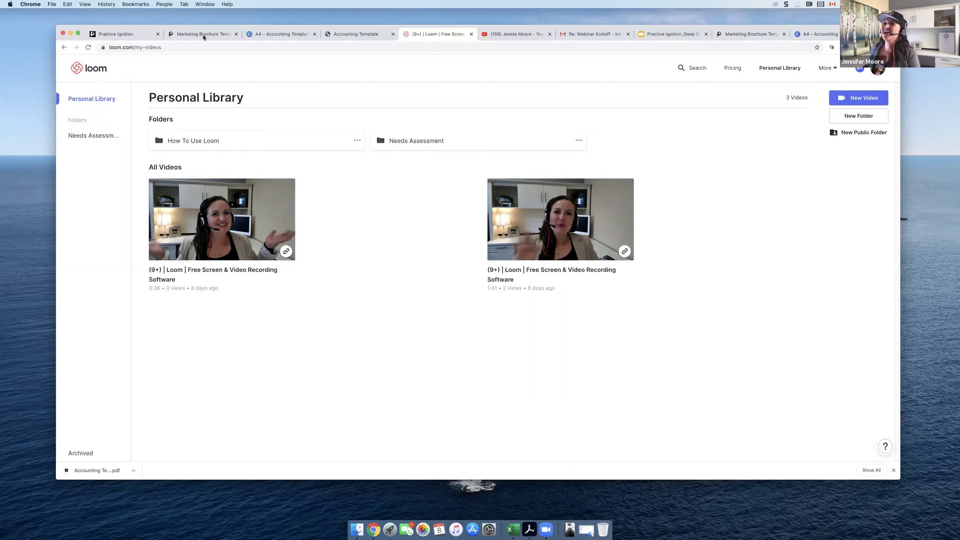
{"action": "left_click", "coordinate": [143, 36]}
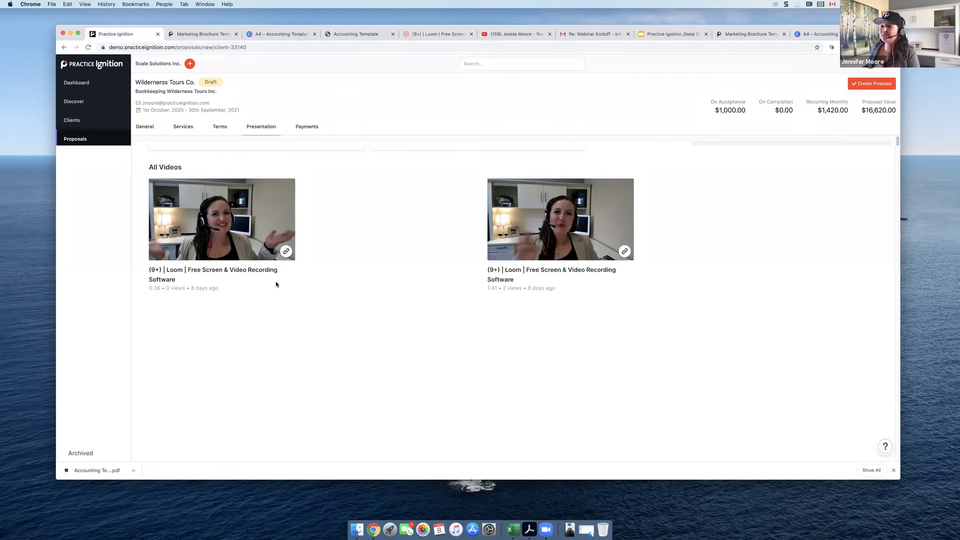
{"action": "left_click", "coordinate": [191, 312]}
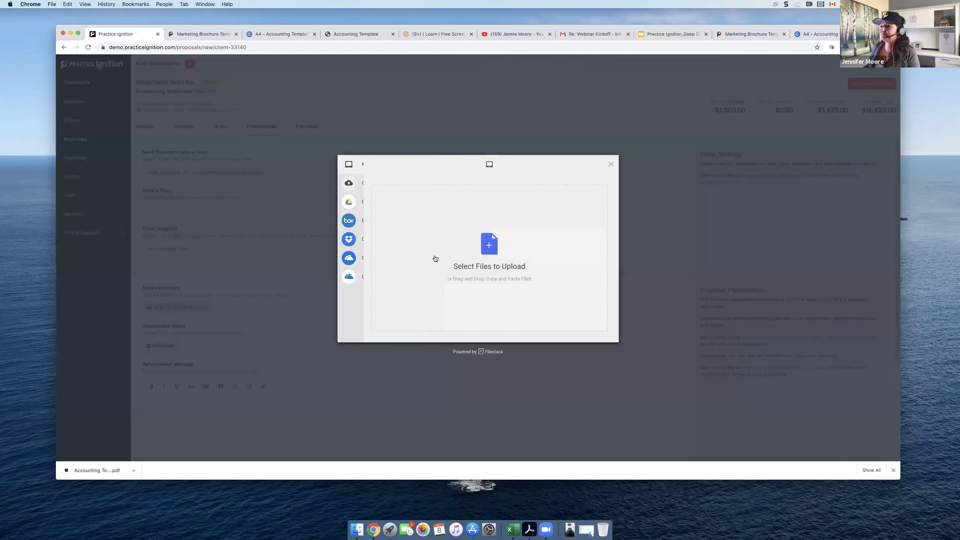
{"action": "left_click", "coordinate": [432, 256]}
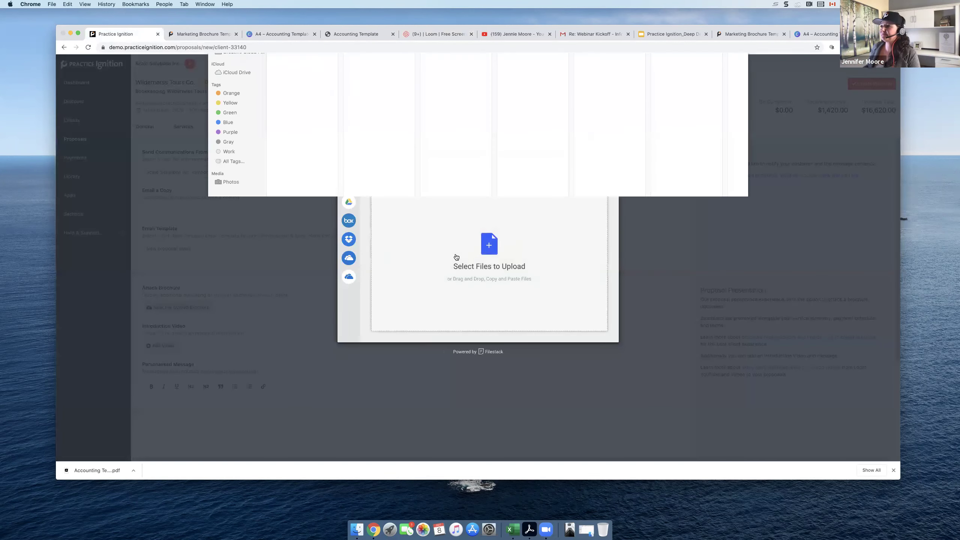
{"action": "left_click", "coordinate": [318, 81]}
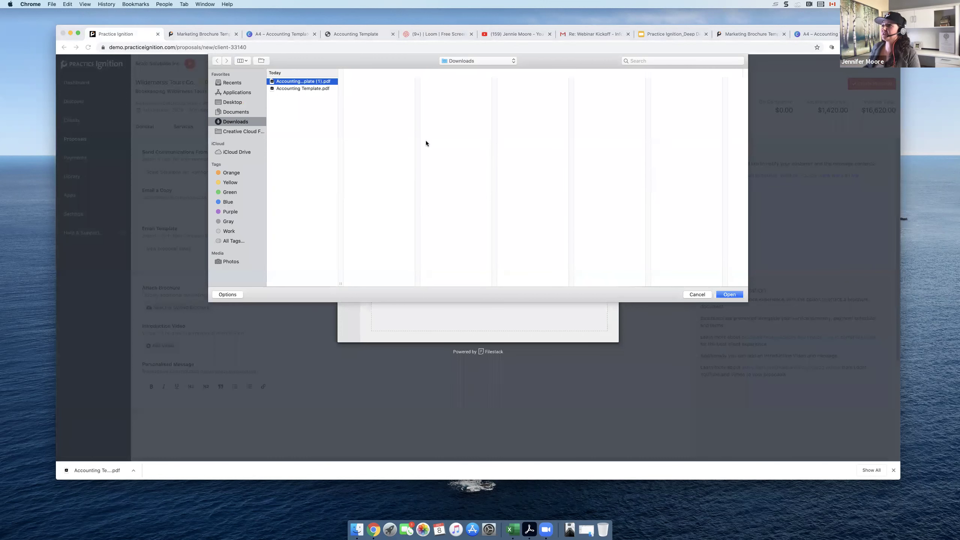
{"action": "left_click", "coordinate": [723, 295]}
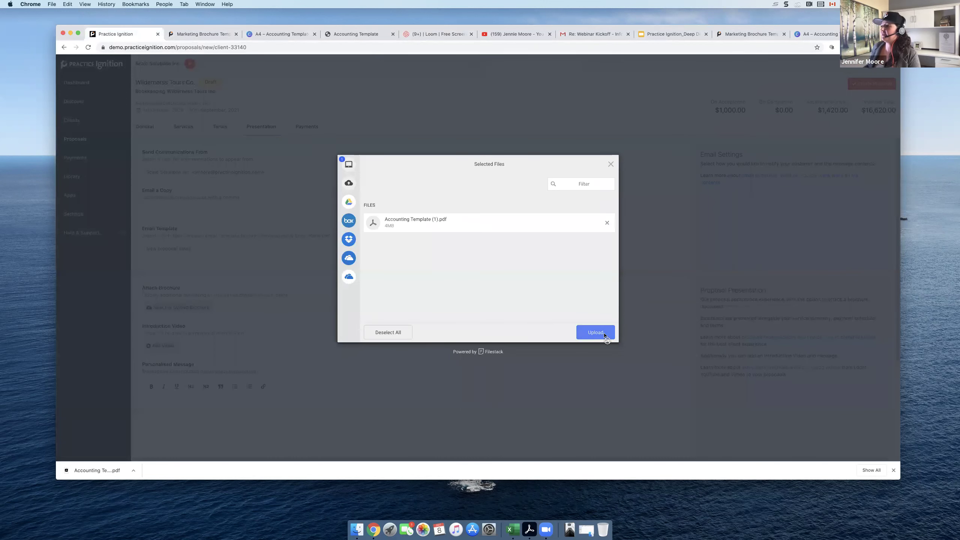
{"action": "left_click", "coordinate": [595, 332]}
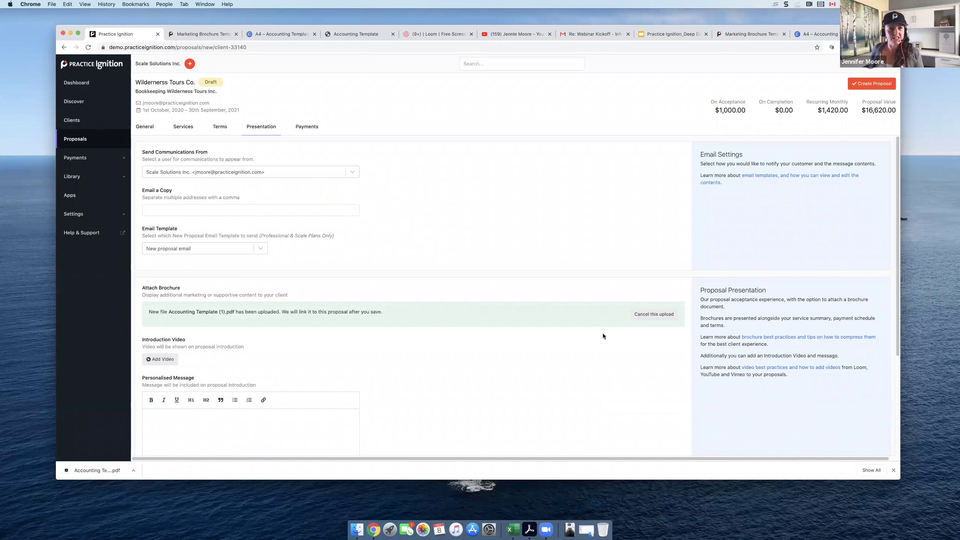
Start adding an introduction video and copy the YouTube share link of "Solving bookkeeping pain with Moore Details Inc".
{"action": "scroll", "coordinate": [503, 359], "scroll_direction": "down", "scroll_amount": 4}
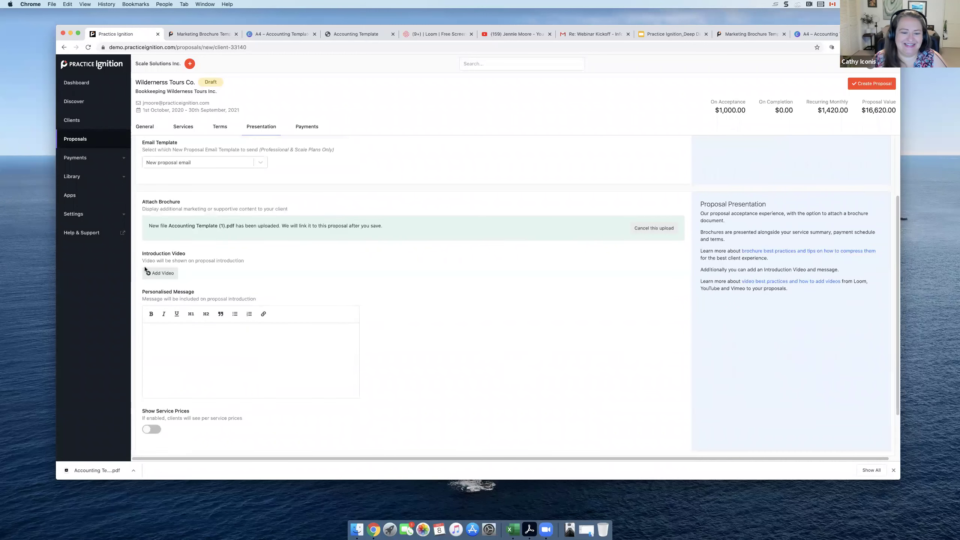
{"action": "left_click", "coordinate": [159, 273]}
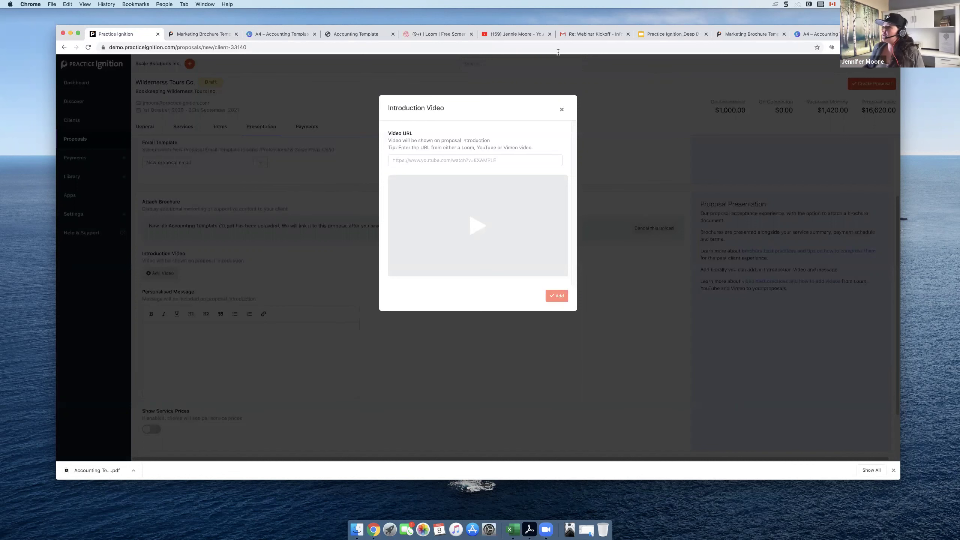
{"action": "left_click", "coordinate": [498, 34]}
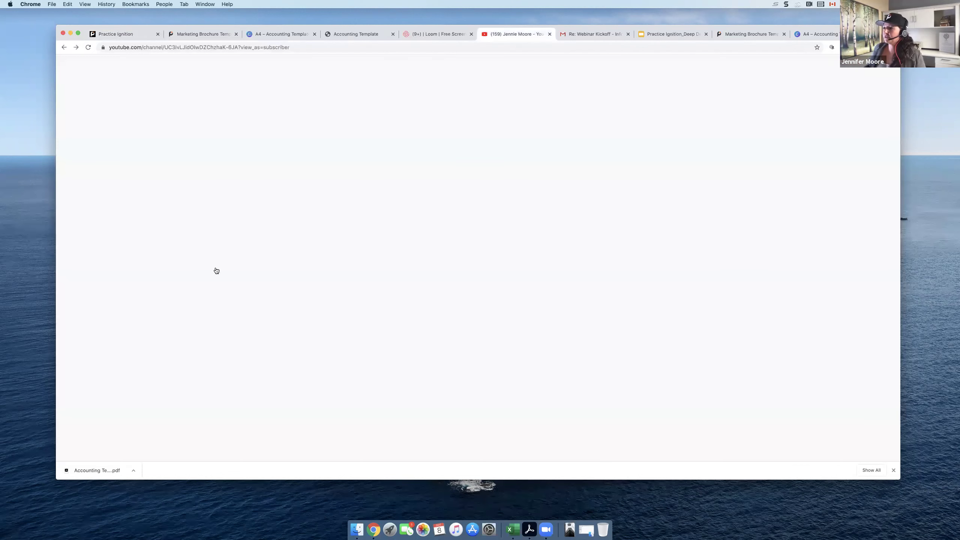
{"action": "left_click", "coordinate": [300, 303]}
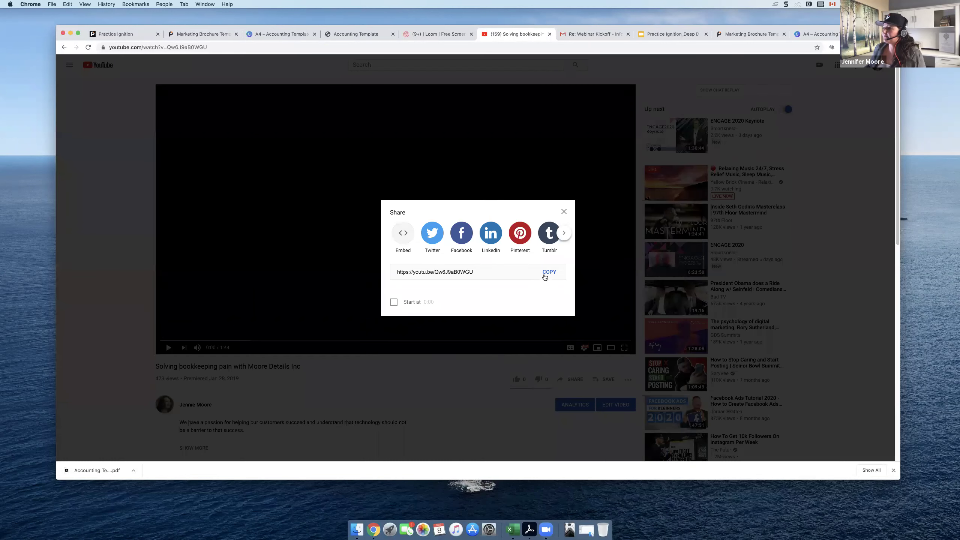
{"action": "left_click", "coordinate": [547, 273]}
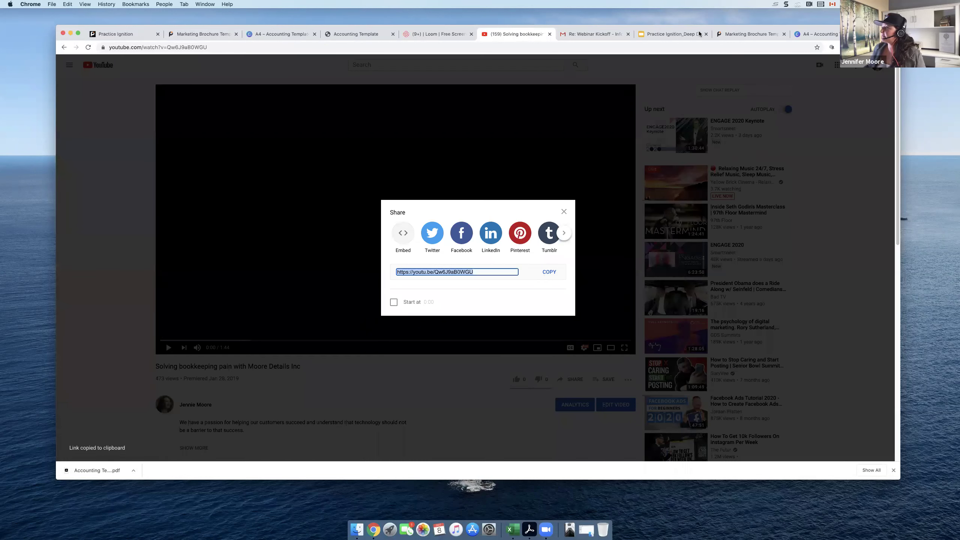
{"action": "left_click", "coordinate": [190, 34]}
{"action": "left_click", "coordinate": [121, 34]}
{"action": "left_click", "coordinate": [401, 161]}
{"action": "right_click", "coordinate": [403, 161]}
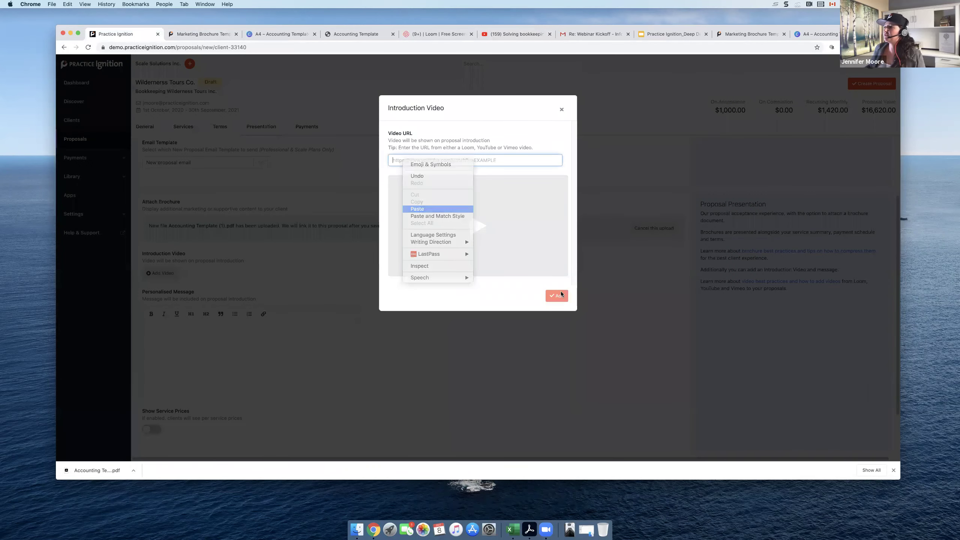
{"action": "key", "text": "Return"}
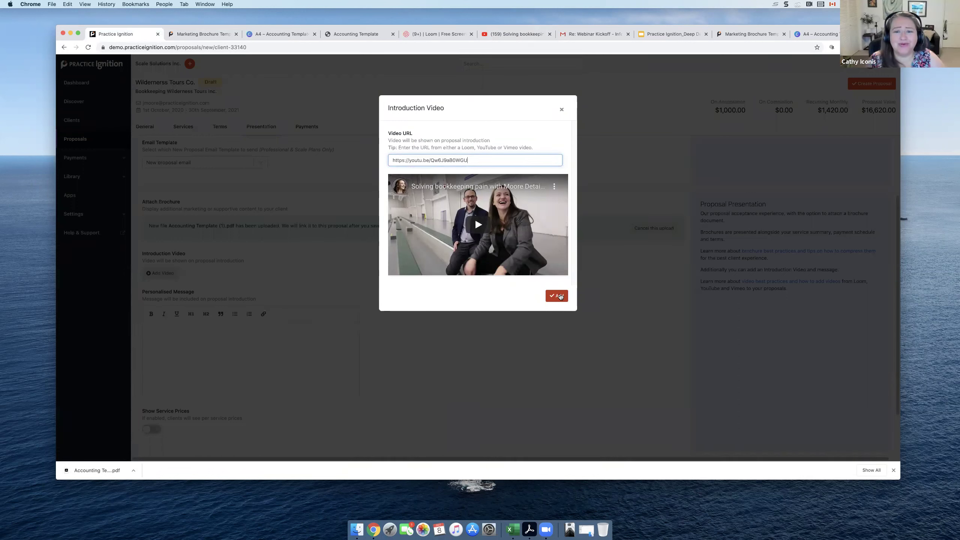
{"action": "left_click", "coordinate": [561, 296]}
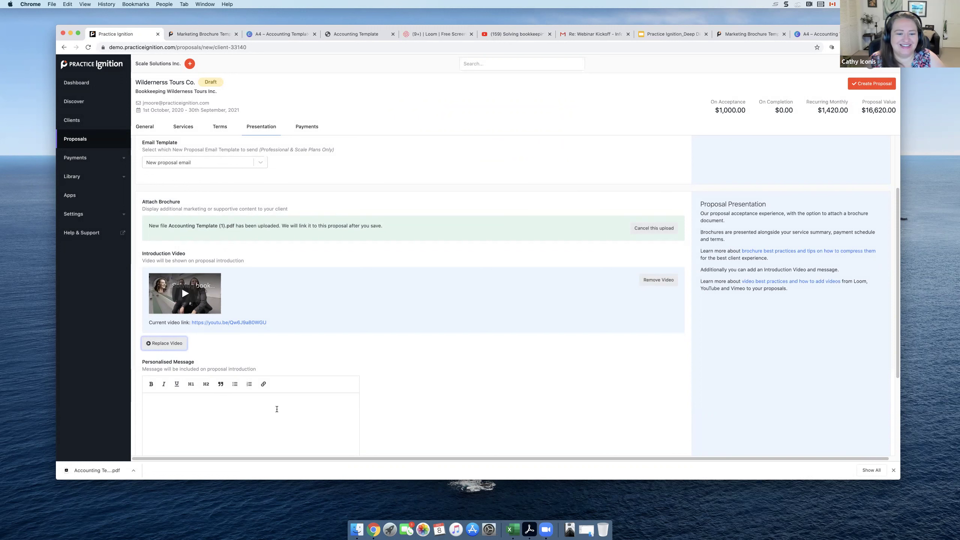
Write the personalised message: client greeting, "Thank you for meeting with us today. We are pleased to give you our proposal of services discuseed.".
{"action": "scroll", "coordinate": [280, 403], "scroll_direction": "down", "scroll_amount": 3}
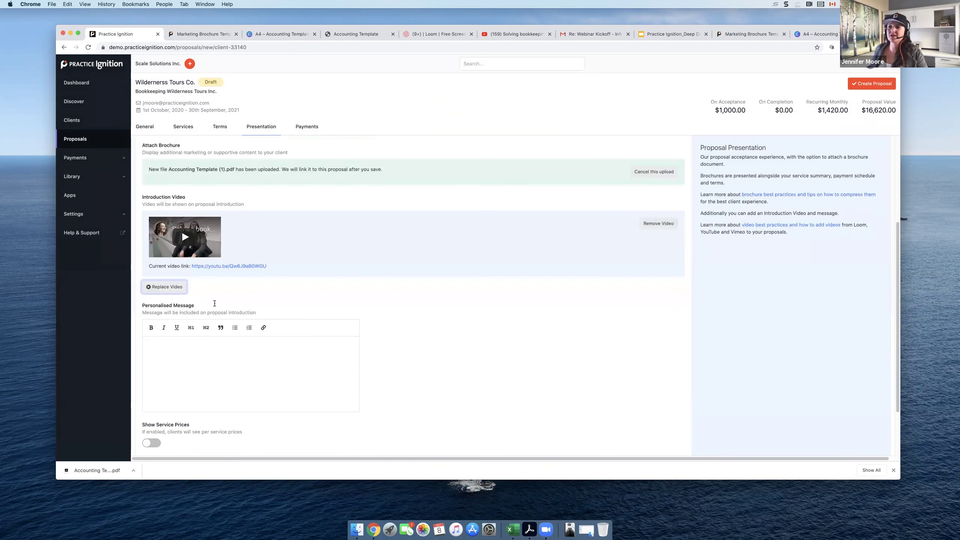
{"action": "scroll", "coordinate": [216, 407], "scroll_direction": "down", "scroll_amount": 2}
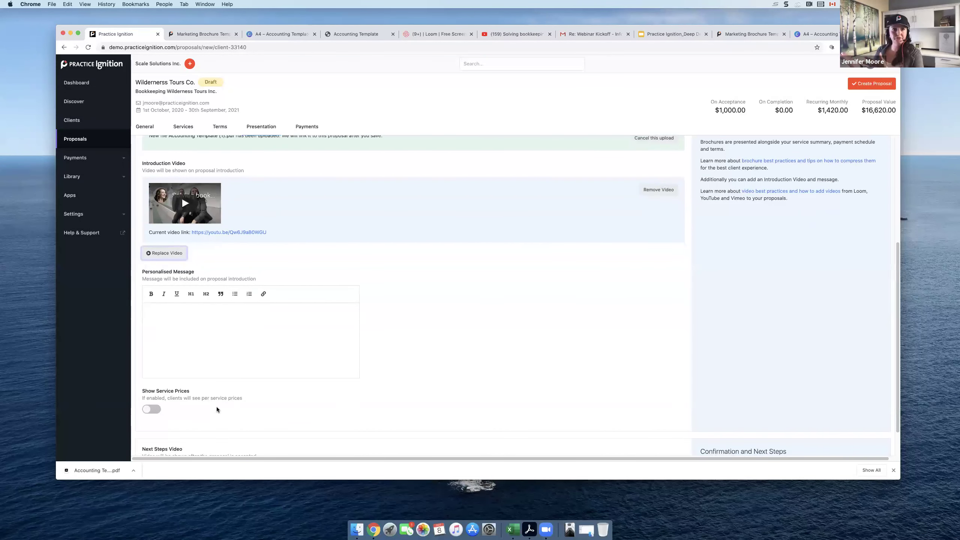
{"action": "left_click", "coordinate": [250, 325]}
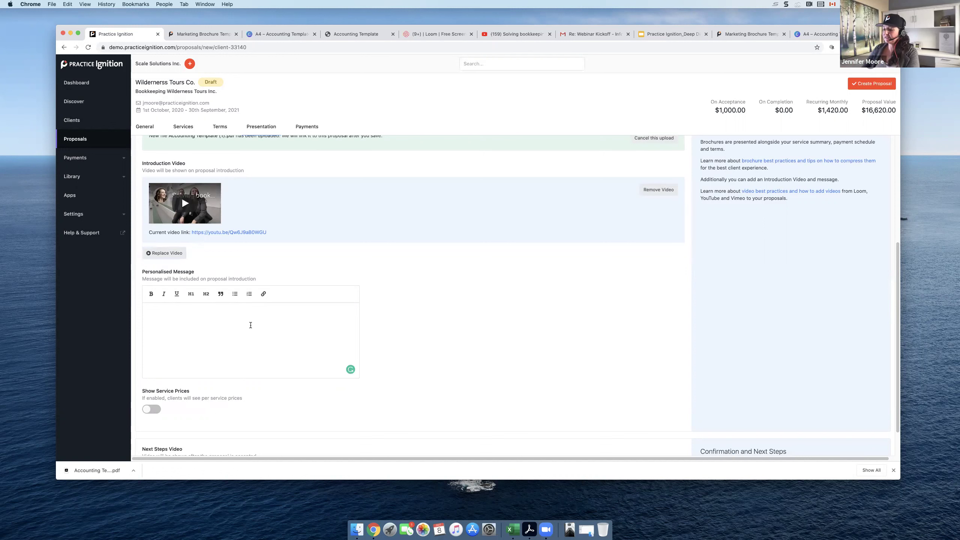
{"action": "type", "text": "Hello Mr. Smithers,"}
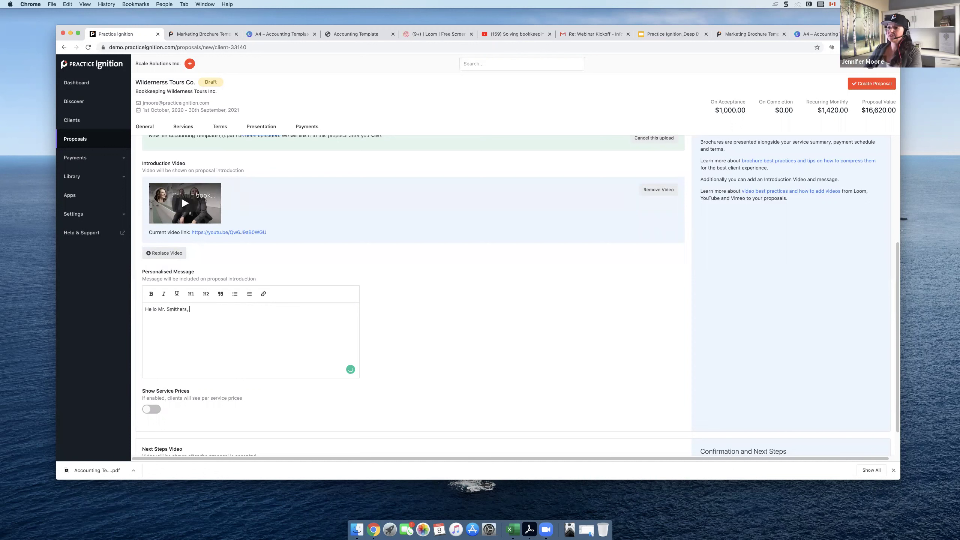
{"action": "mouse_move", "coordinate": [351, 369]}
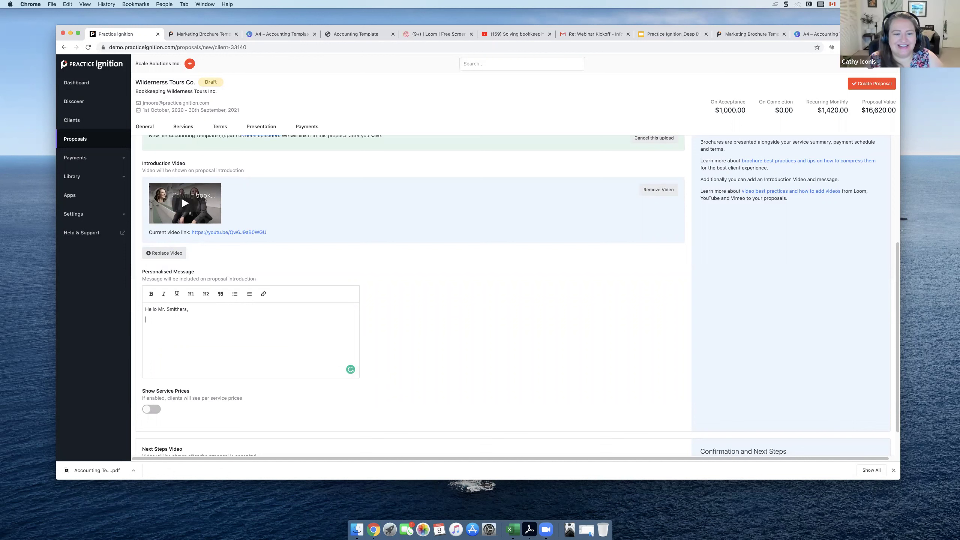
{"action": "key", "text": "Return"}
{"action": "type", "text": "Thank you fo"}
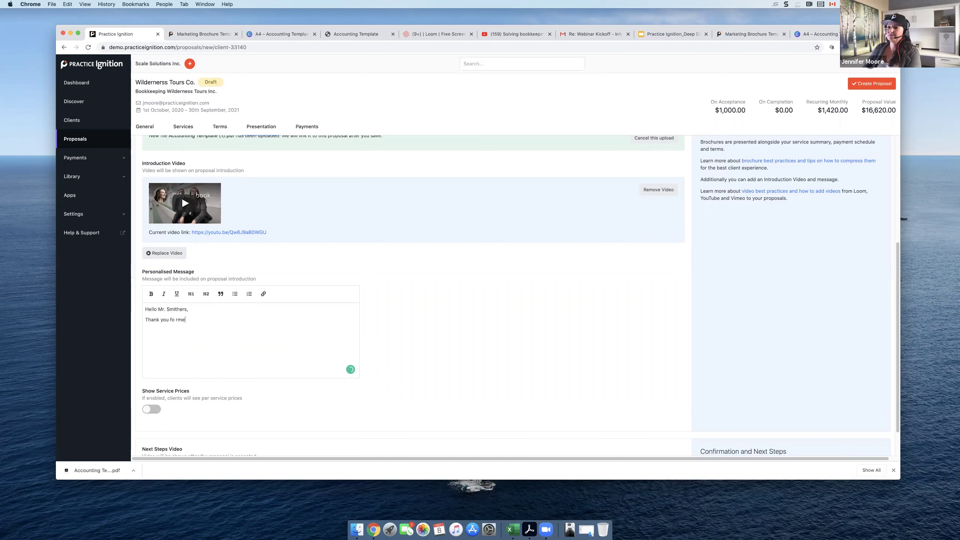
{"action": "type", "text": "r meeting with us today. We are pleased to give you our proposal of services discuseed."}
{"action": "key", "text": "Return"}
{"action": "key", "text": "Return"}
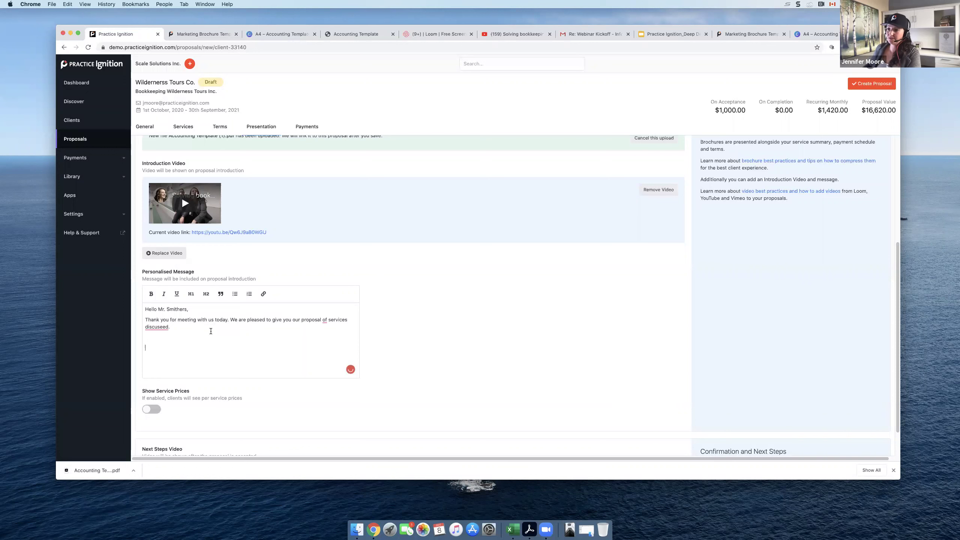
Try to correct the misspelled last word and close the personalised message with "Cheers," and the sender's first name.
{"action": "right_click", "coordinate": [154, 325]}
{"action": "left_click", "coordinate": [153, 339]}
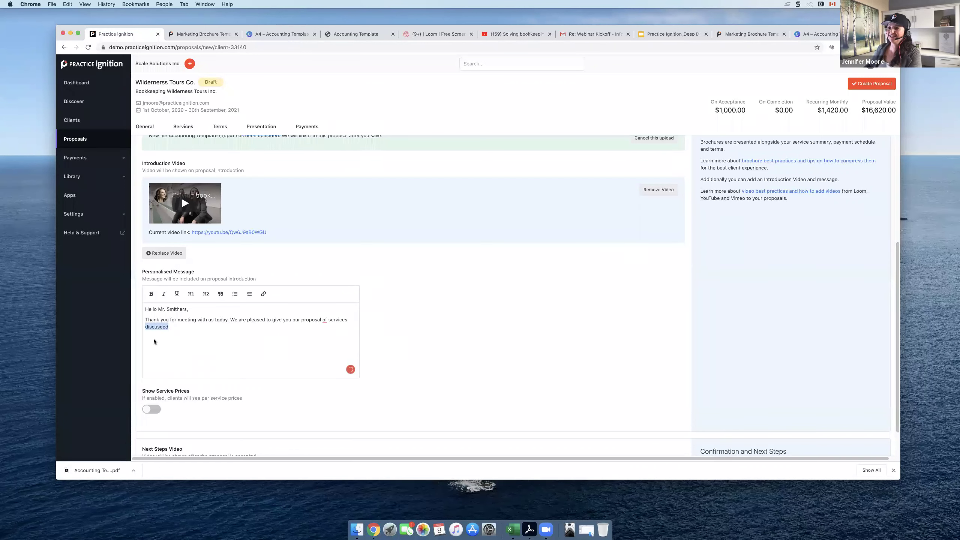
{"action": "left_click", "coordinate": [153, 348]}
{"action": "key", "text": "Up"}
{"action": "type", "text": "Cheers,"}
{"action": "key", "text": "Return"}
{"action": "type", "text": "Jennie"}
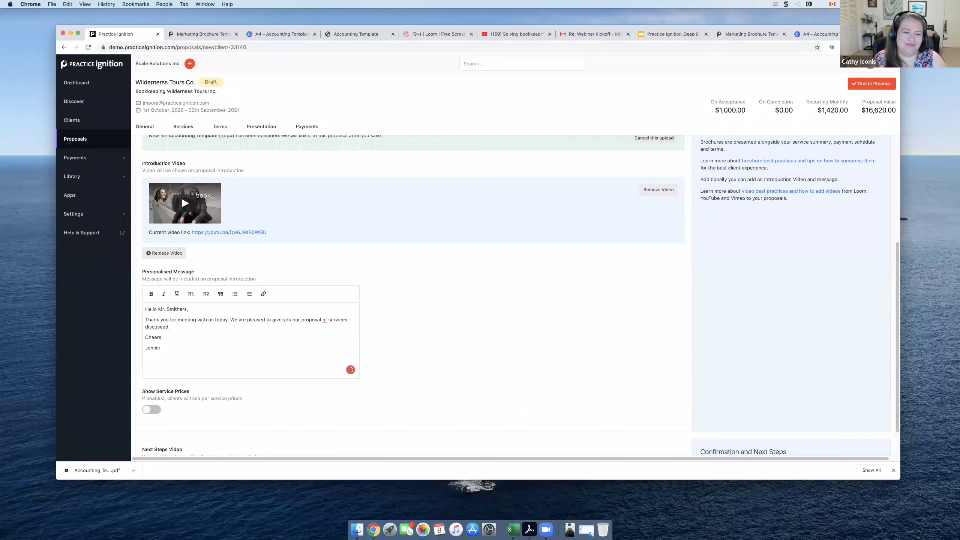
Start adding a next steps video and copy the share link of the 1:41 Loom recording in the Personal Library.
{"action": "scroll", "coordinate": [204, 401], "scroll_direction": "down", "scroll_amount": 2}
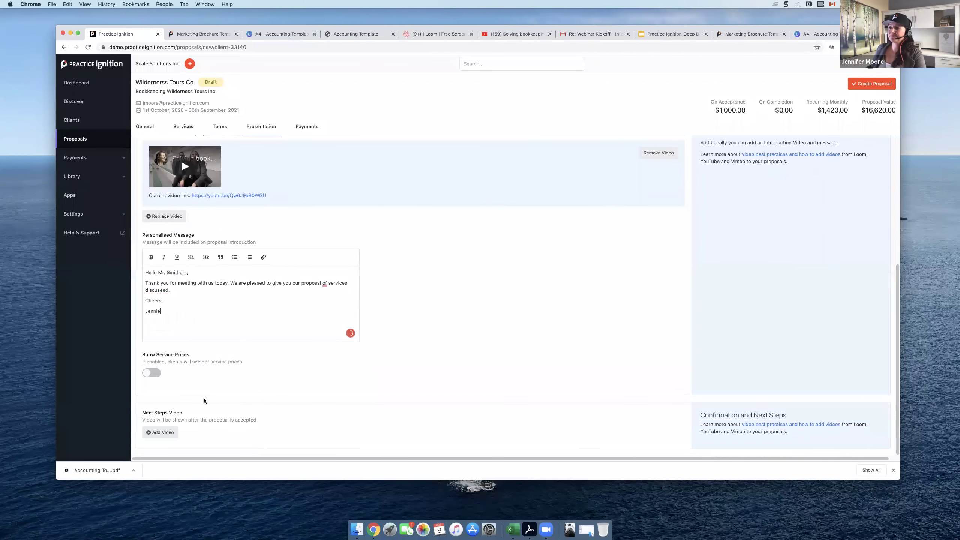
{"action": "left_click", "coordinate": [153, 433]}
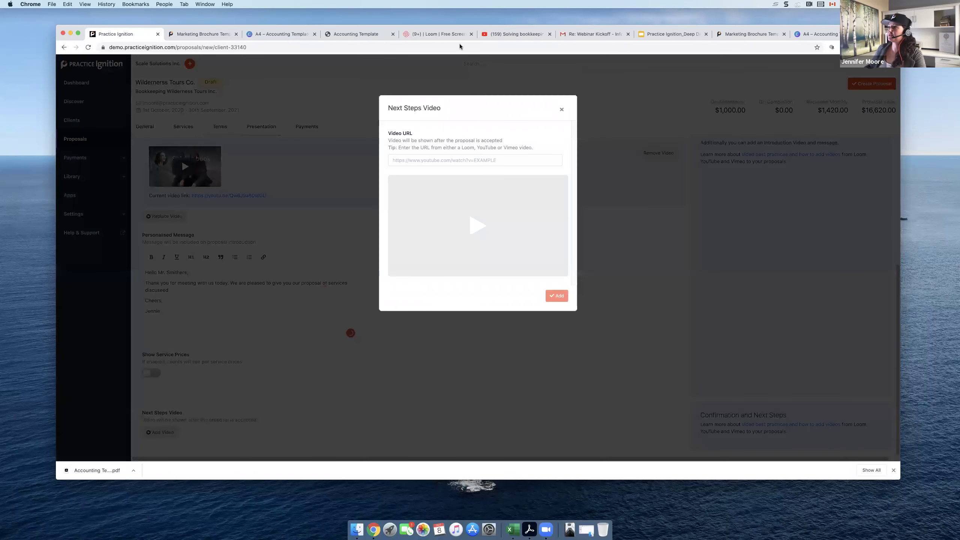
{"action": "left_click", "coordinate": [436, 34]}
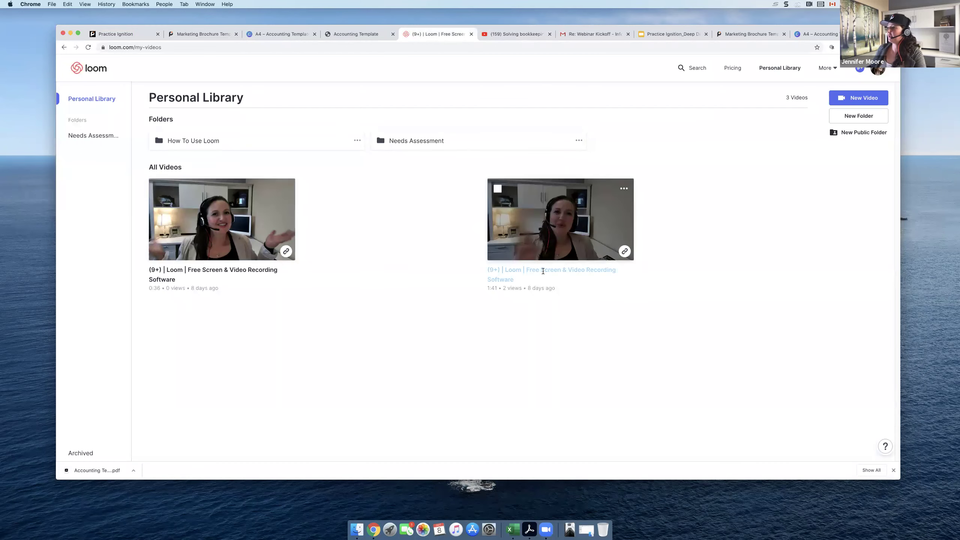
{"action": "left_click", "coordinate": [543, 270]}
{"action": "left_click", "coordinate": [553, 246]}
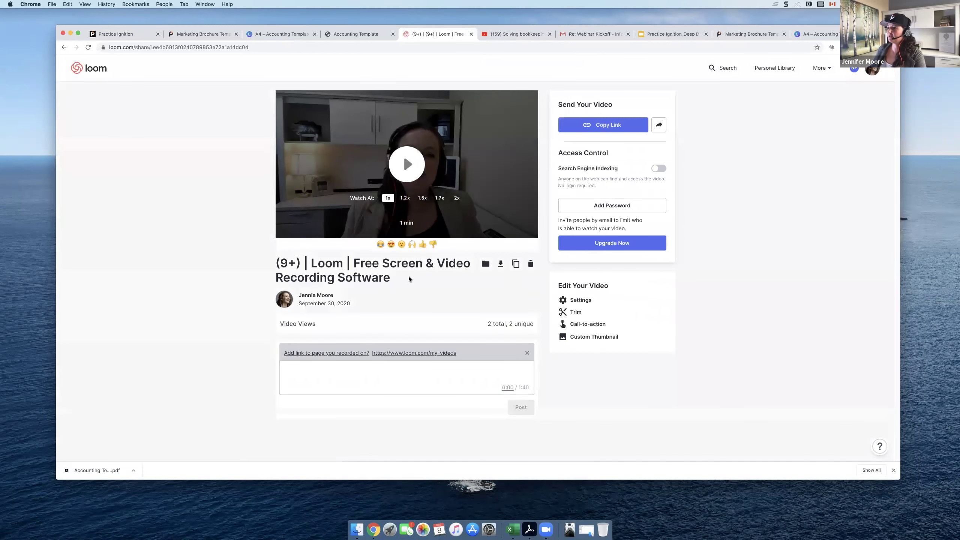
{"action": "left_click", "coordinate": [463, 170]}
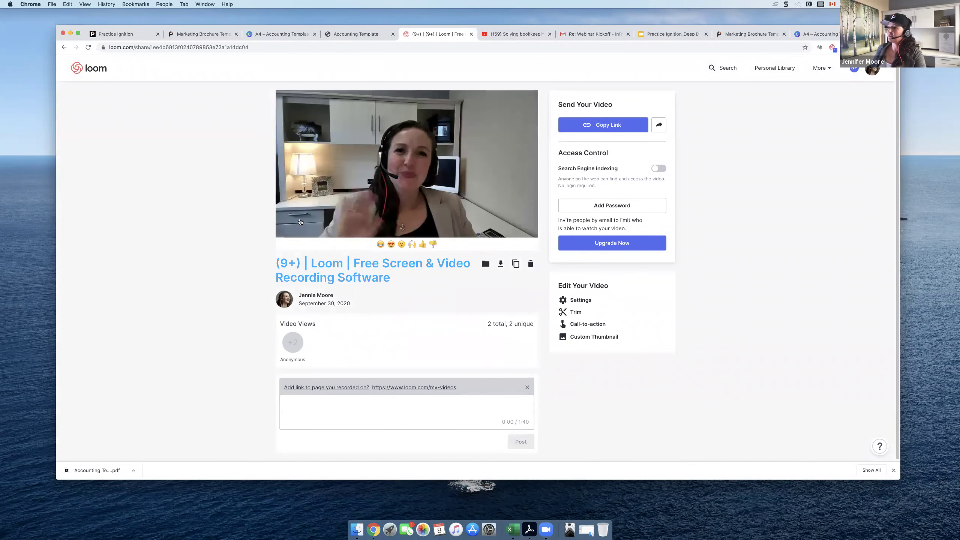
{"action": "left_click", "coordinate": [591, 129]}
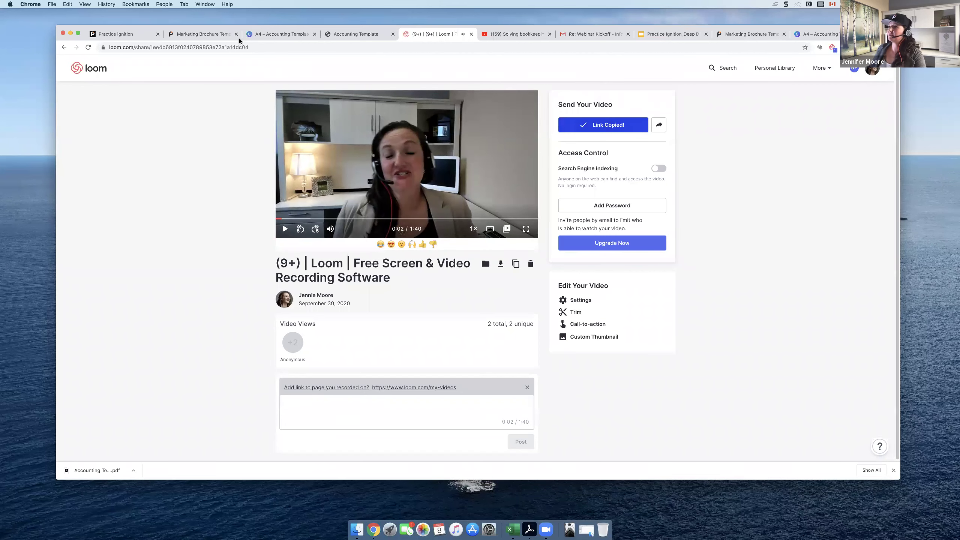
Add the copied Loom link as the next steps video of the Wilderness Tours Co. proposal in Practice Ignition.
{"action": "left_click", "coordinate": [202, 35]}
{"action": "left_click", "coordinate": [103, 36]}
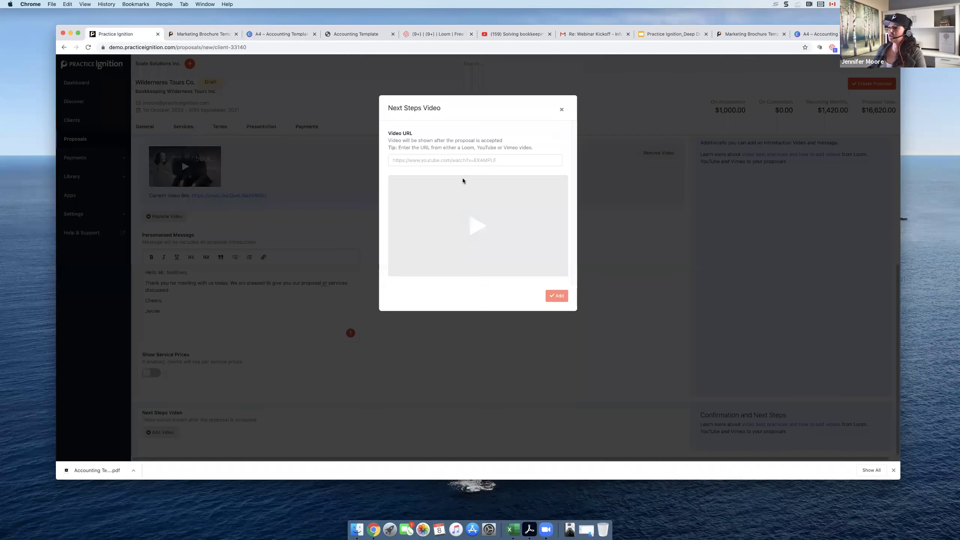
{"action": "right_click", "coordinate": [448, 161]}
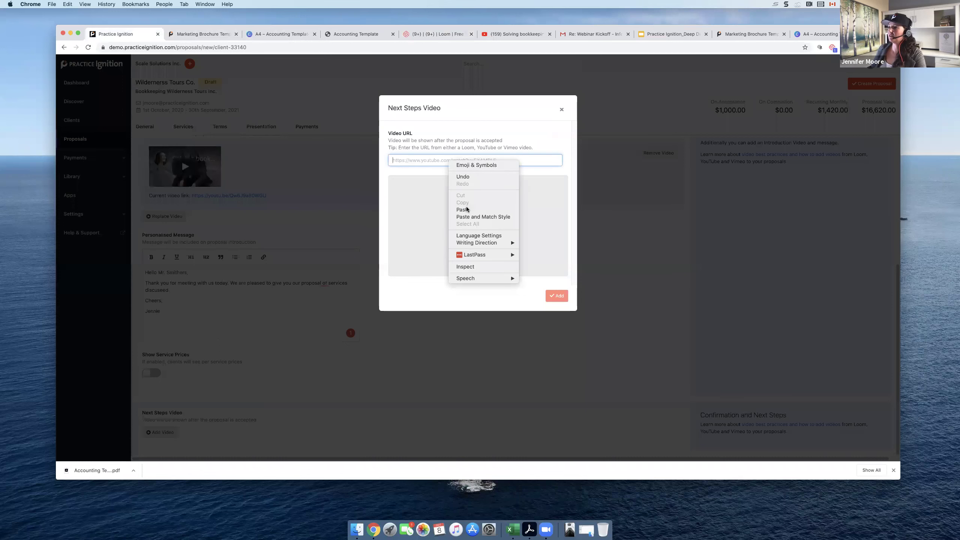
{"action": "left_click", "coordinate": [466, 208]}
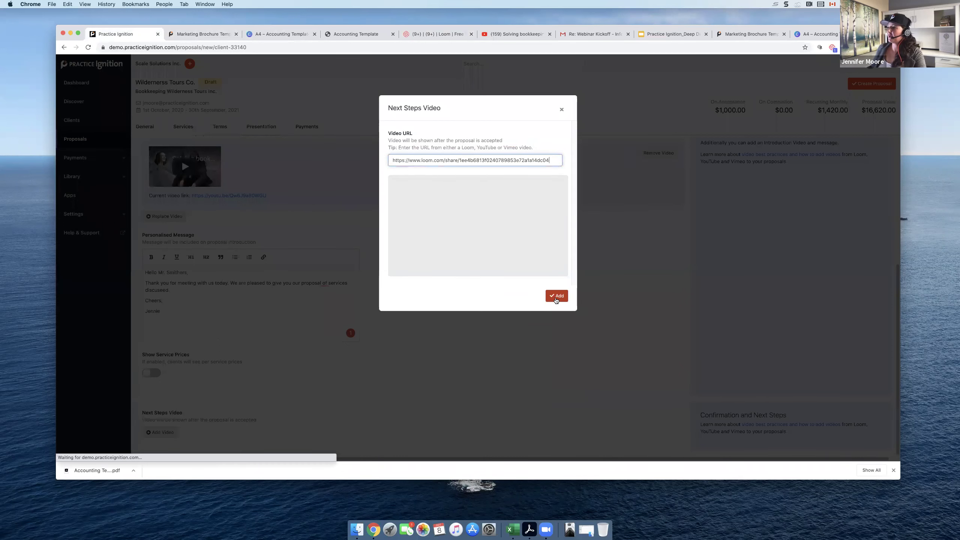
{"action": "left_click", "coordinate": [556, 296]}
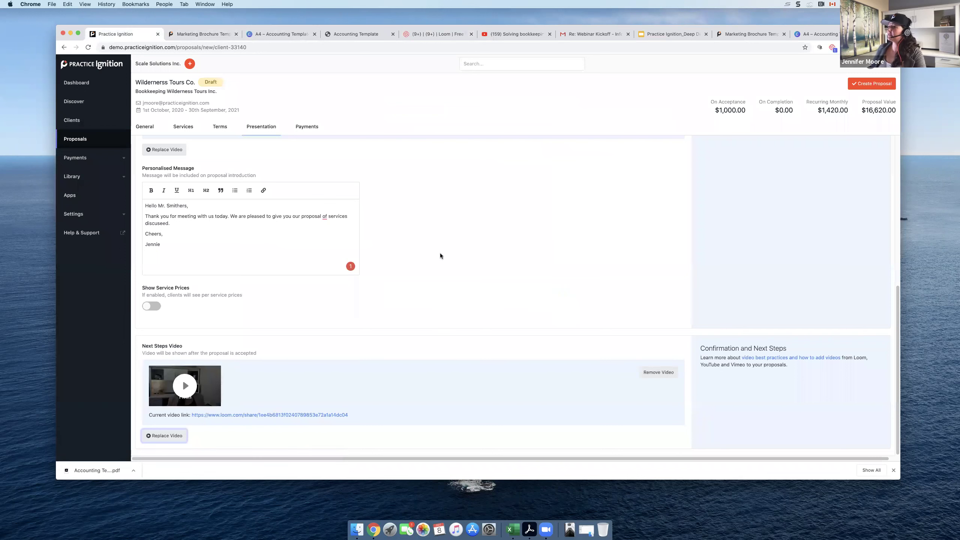
View the proposal's payment options and reload the page, closing the browser's downloads bar.
{"action": "left_click", "coordinate": [310, 129]}
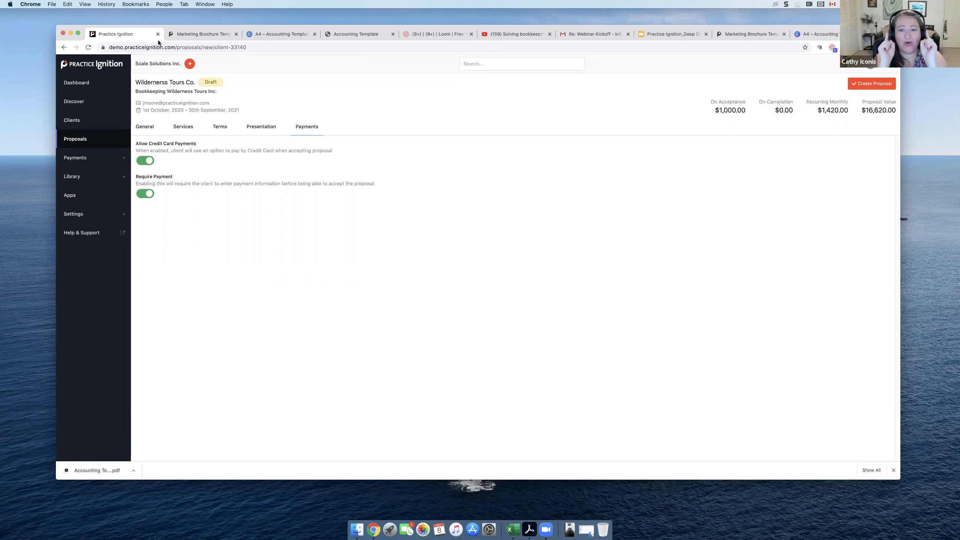
{"action": "left_click", "coordinate": [89, 49]}
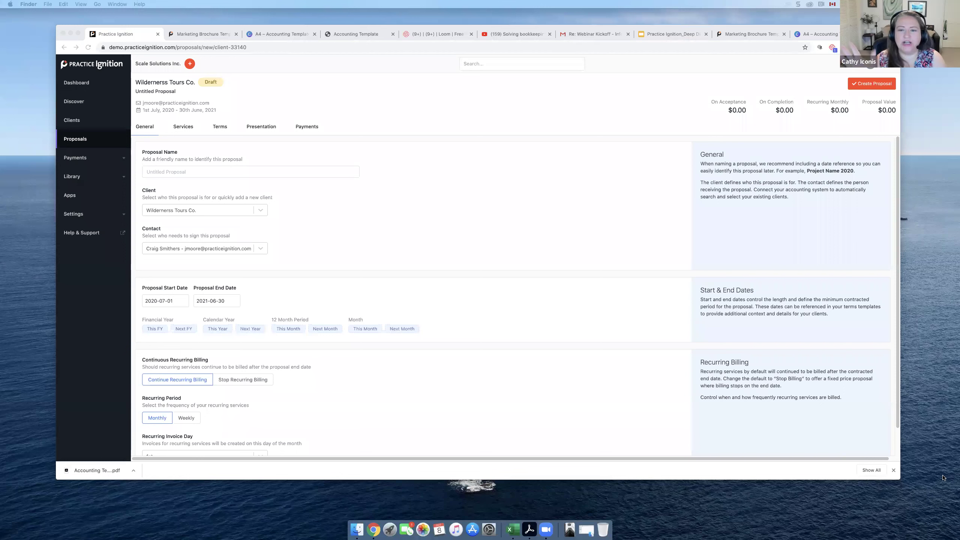
{"action": "left_click", "coordinate": [893, 471]}
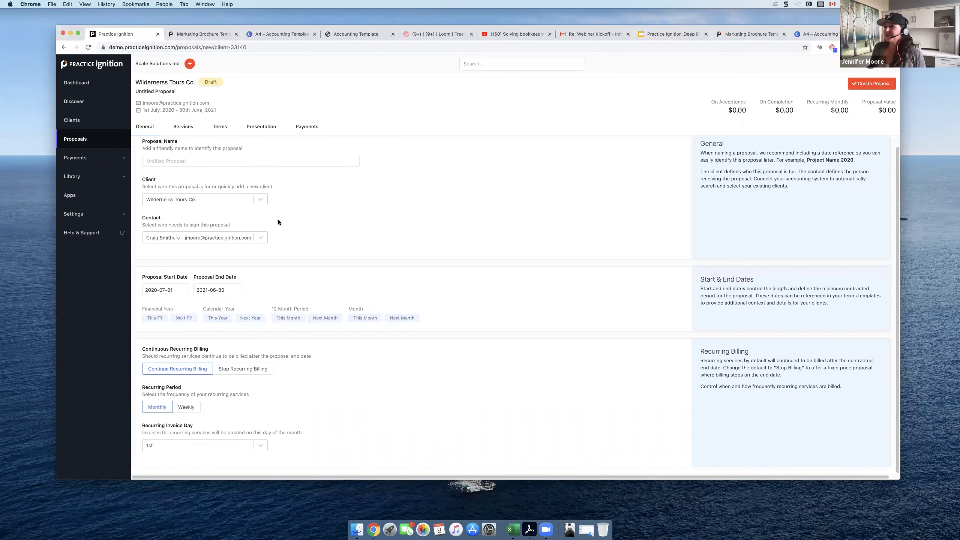
Try to create the Wilderness Tours Co. proposal from its payment options and dismiss the dialogs.
{"action": "left_click", "coordinate": [293, 127]}
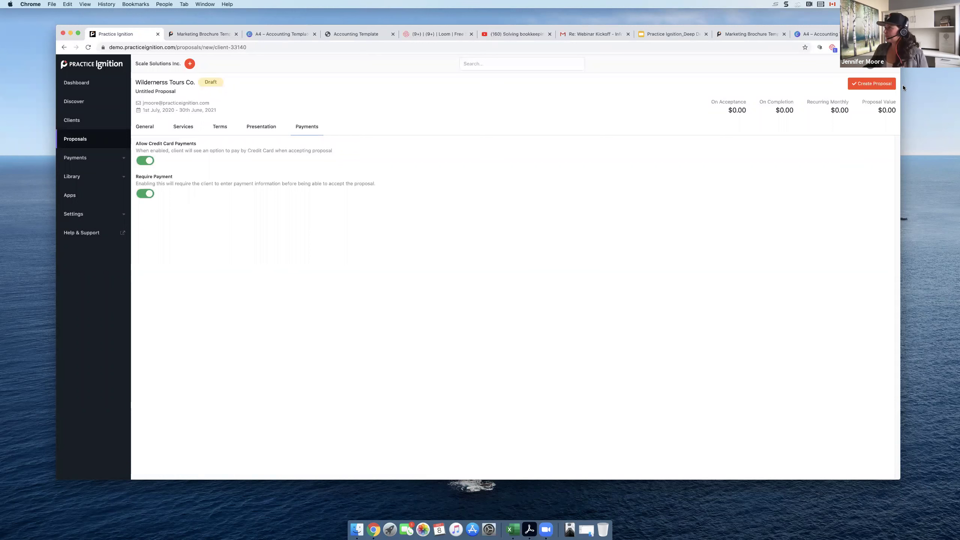
{"action": "left_click", "coordinate": [892, 87]}
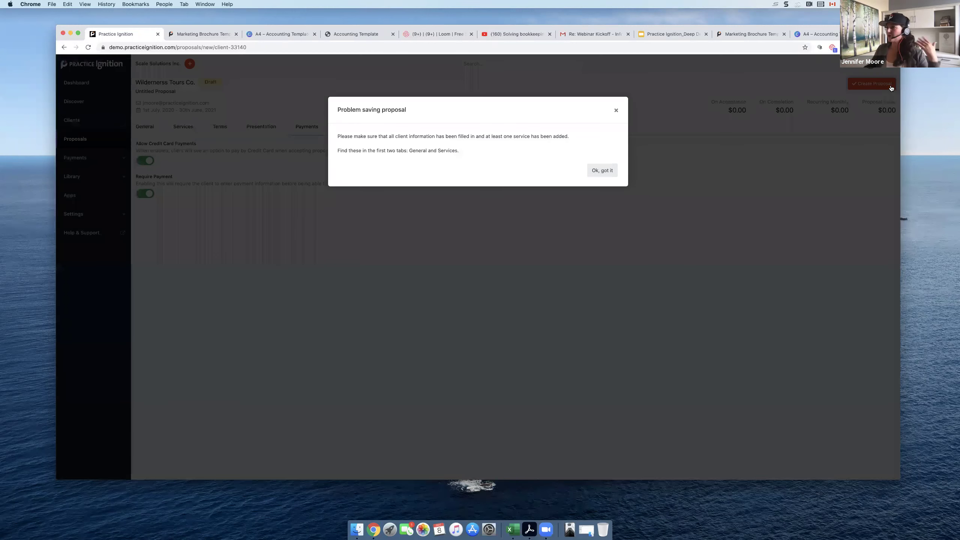
{"action": "left_click", "coordinate": [612, 171]}
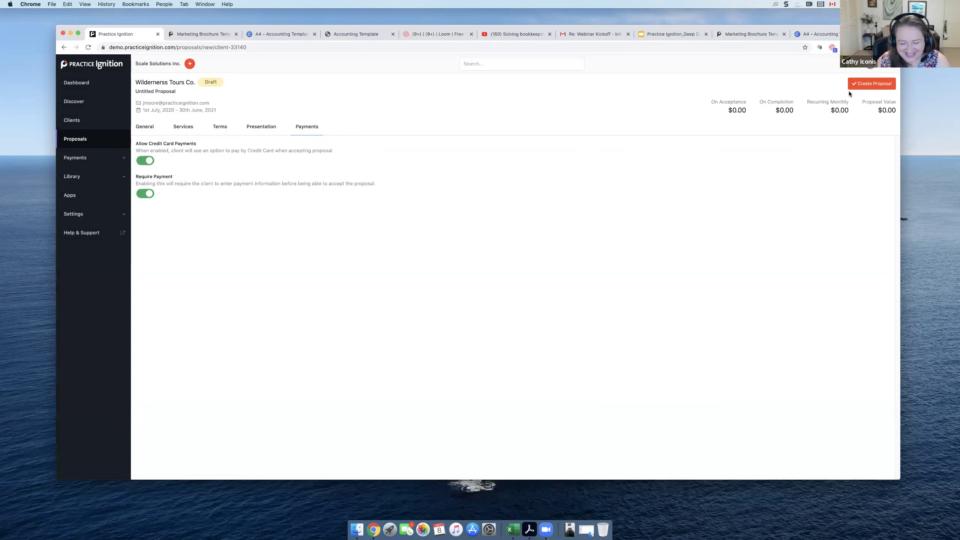
{"action": "left_click", "coordinate": [858, 87]}
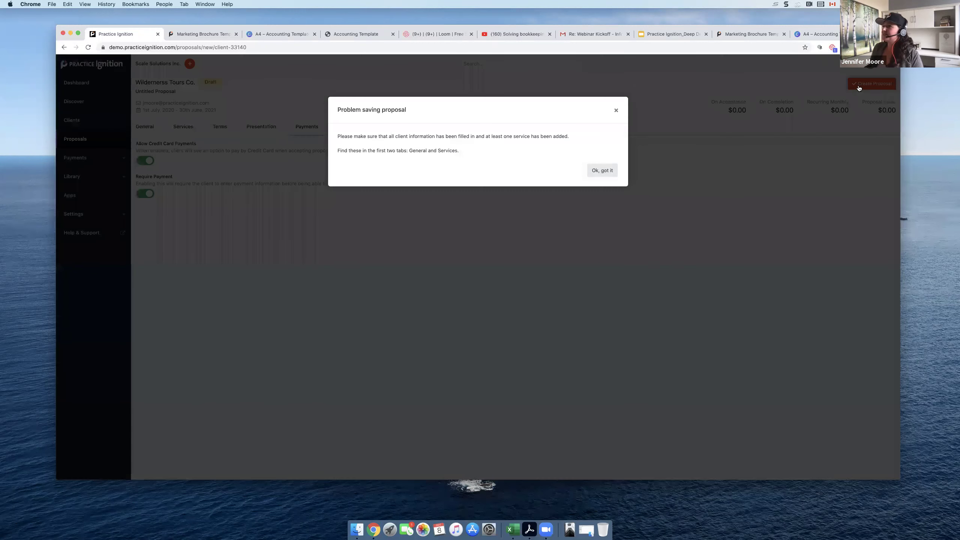
{"action": "left_click", "coordinate": [602, 171]}
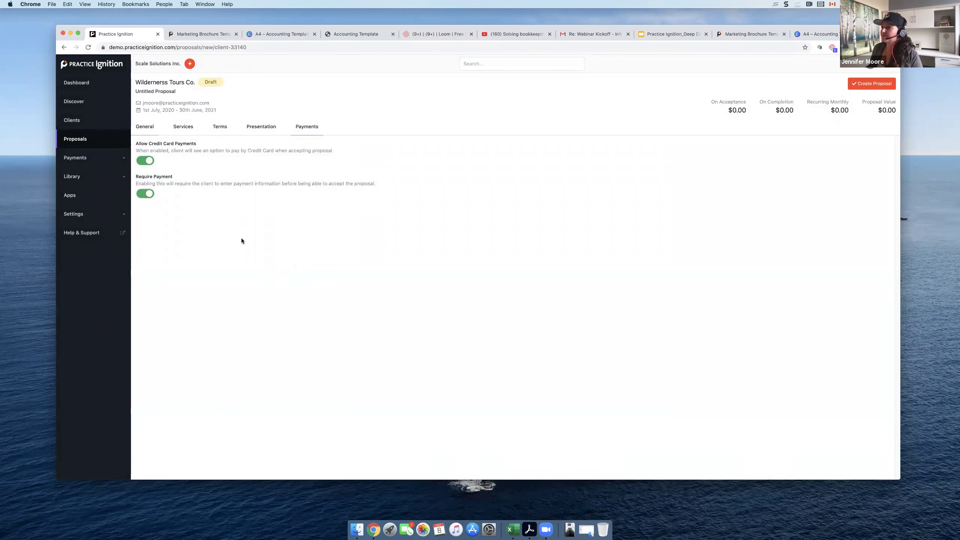
Add the recurring service "Payroll services - Bi-weekly Payroll (Up to 10 employees)" from the library to the Wilderness Tours Co. proposal.
{"action": "left_click", "coordinate": [184, 127]}
{"action": "left_click", "coordinate": [191, 281]}
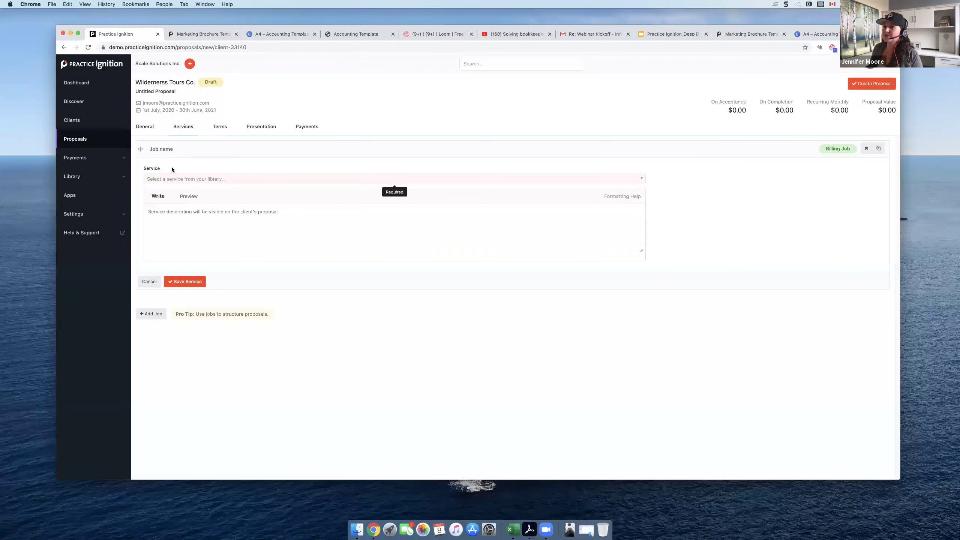
{"action": "left_click", "coordinate": [149, 130]}
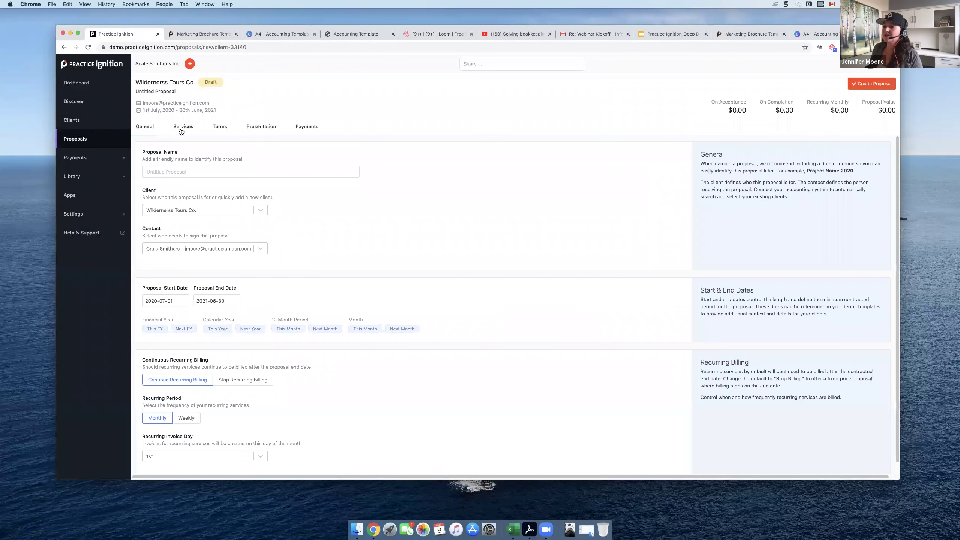
{"action": "left_click", "coordinate": [183, 128]}
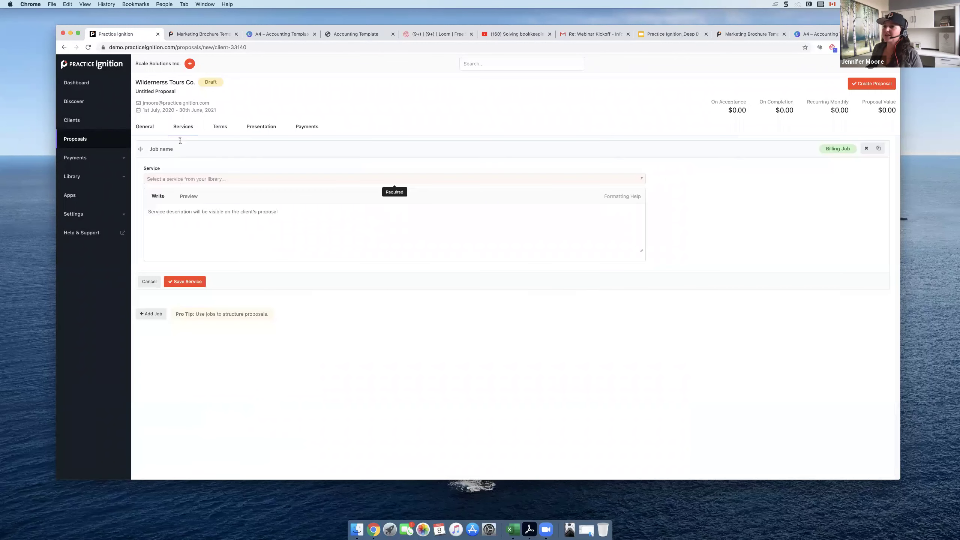
{"action": "left_click", "coordinate": [179, 180]}
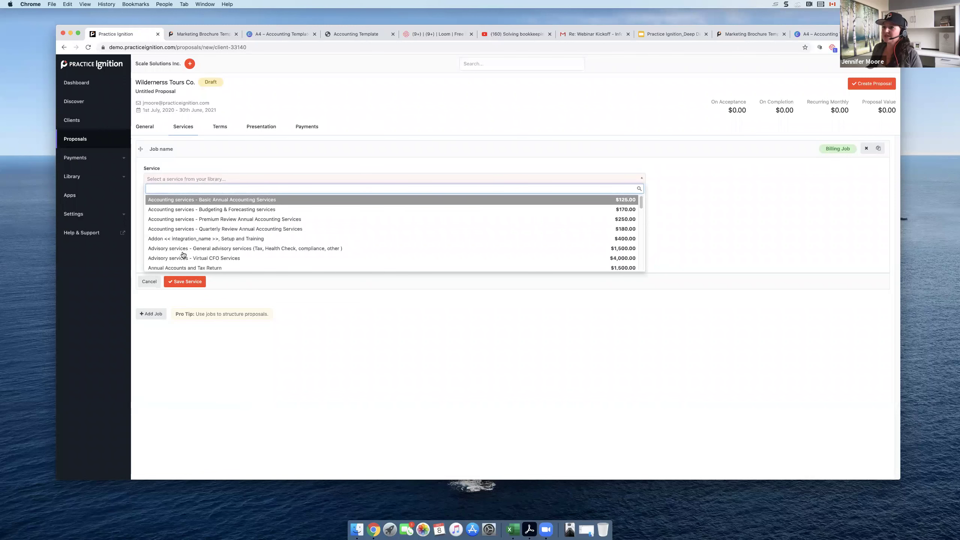
{"action": "scroll", "coordinate": [181, 242], "scroll_direction": "down", "scroll_amount": 10}
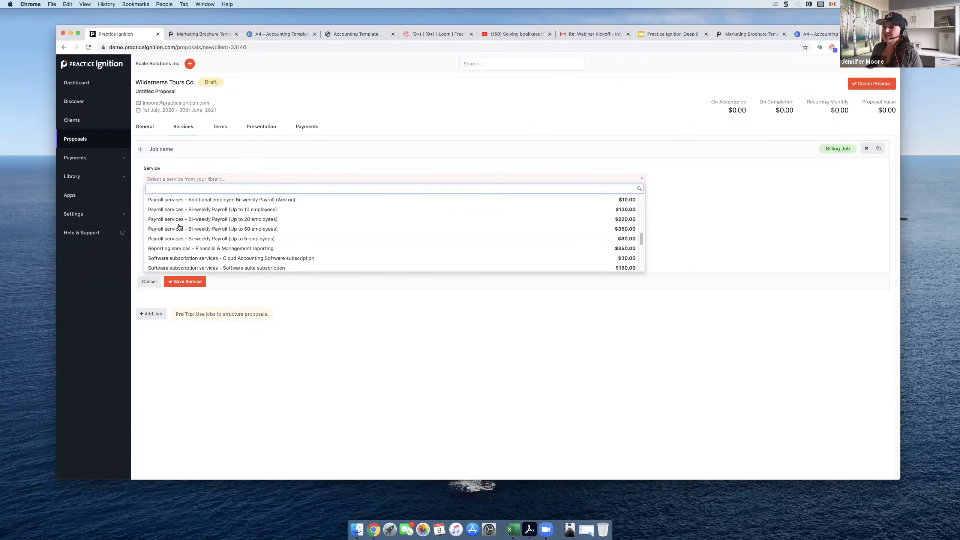
{"action": "left_click", "coordinate": [181, 210]}
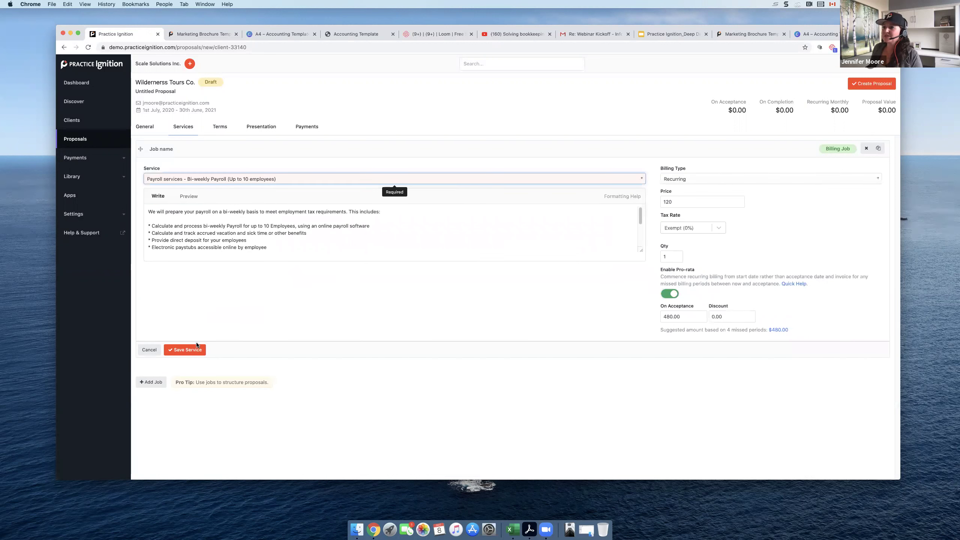
{"action": "left_click", "coordinate": [194, 349]}
Add the recurring service "Bookkeeping services - Bookkeeping Small (up to 100 transactions)" to the same job and save it.
{"action": "left_click", "coordinate": [168, 279]}
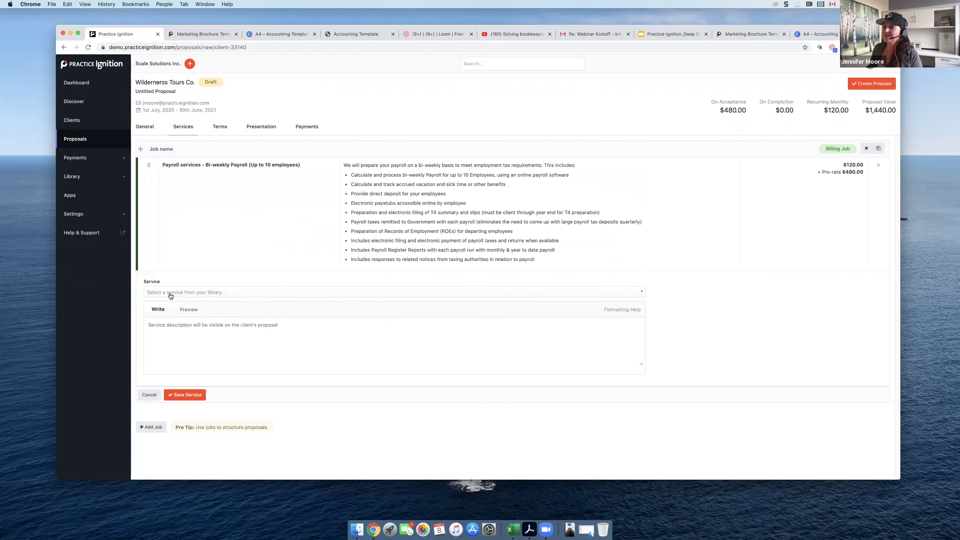
{"action": "left_click", "coordinate": [171, 294]}
{"action": "scroll", "coordinate": [173, 362], "scroll_direction": "down", "scroll_amount": 5}
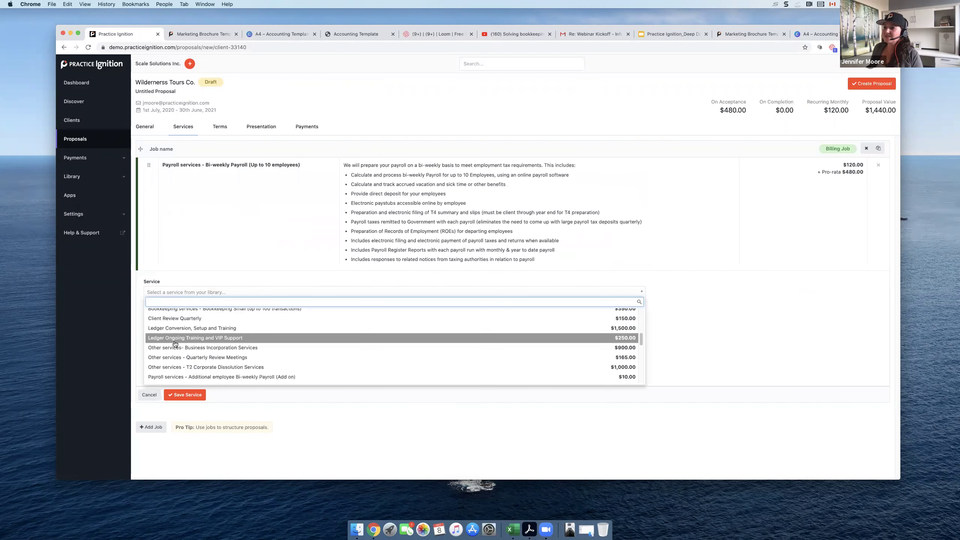
{"action": "scroll", "coordinate": [175, 344], "scroll_direction": "up", "scroll_amount": 2}
{"action": "left_click", "coordinate": [176, 326]}
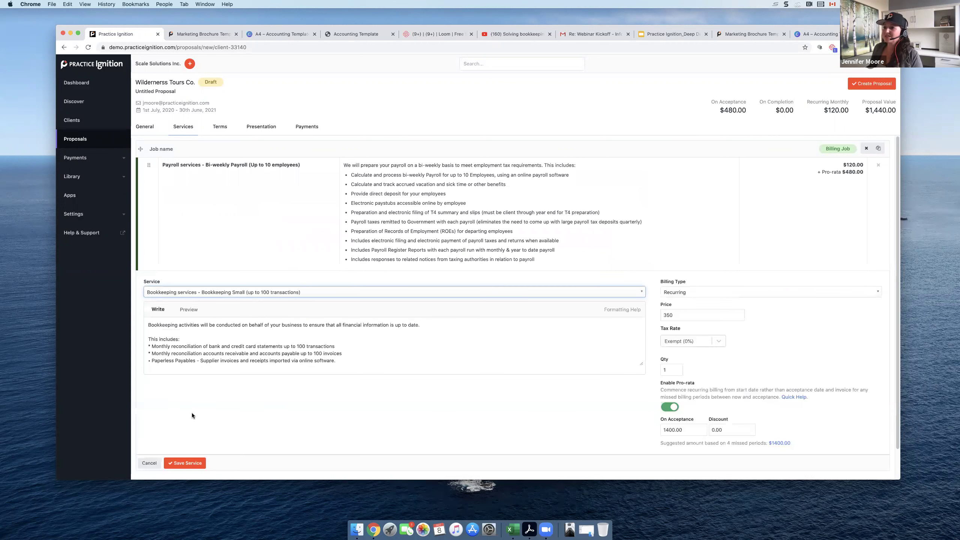
{"action": "left_click", "coordinate": [189, 463]}
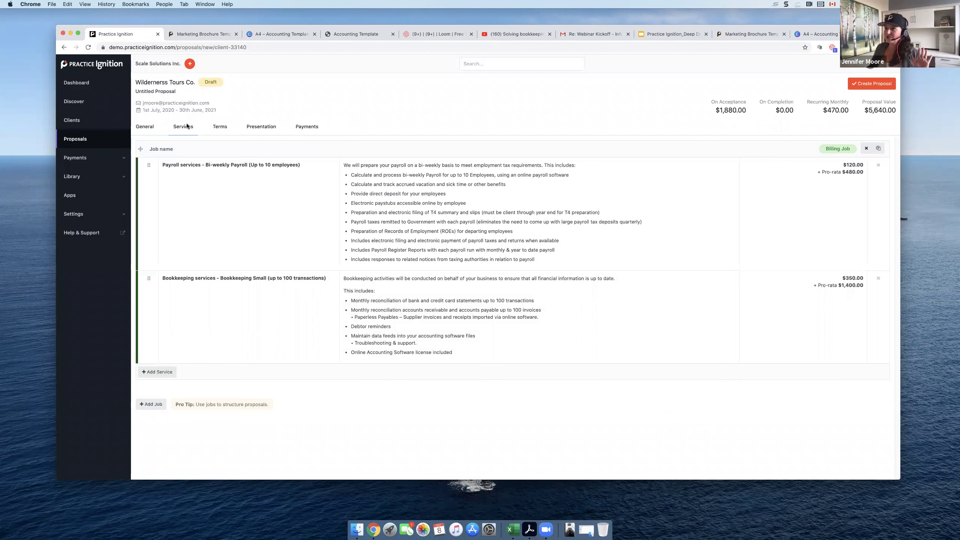
Check the proposal's terms and upload Accounting Template (1).pdf from Downloads as its attached brochure.
{"action": "left_click", "coordinate": [213, 126]}
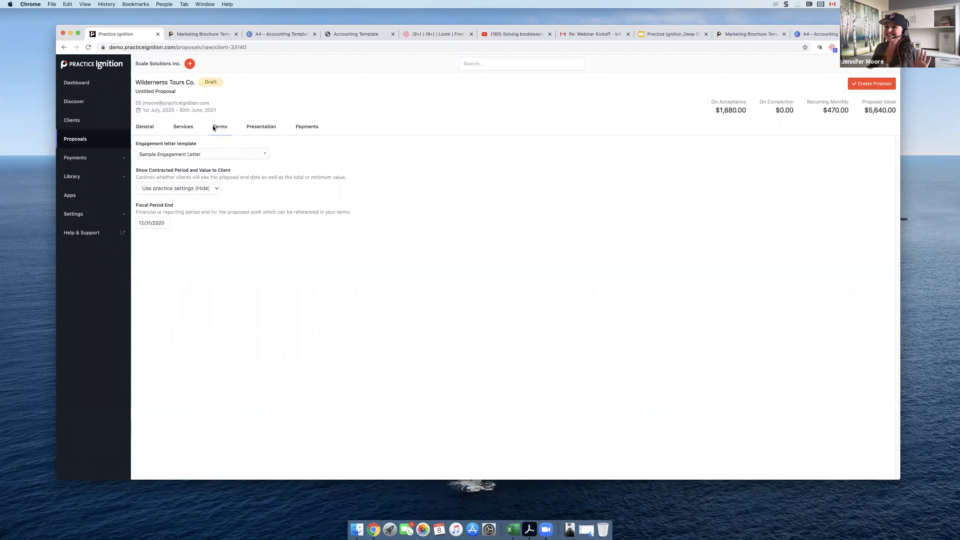
{"action": "left_click", "coordinate": [269, 130]}
{"action": "left_click", "coordinate": [184, 311]}
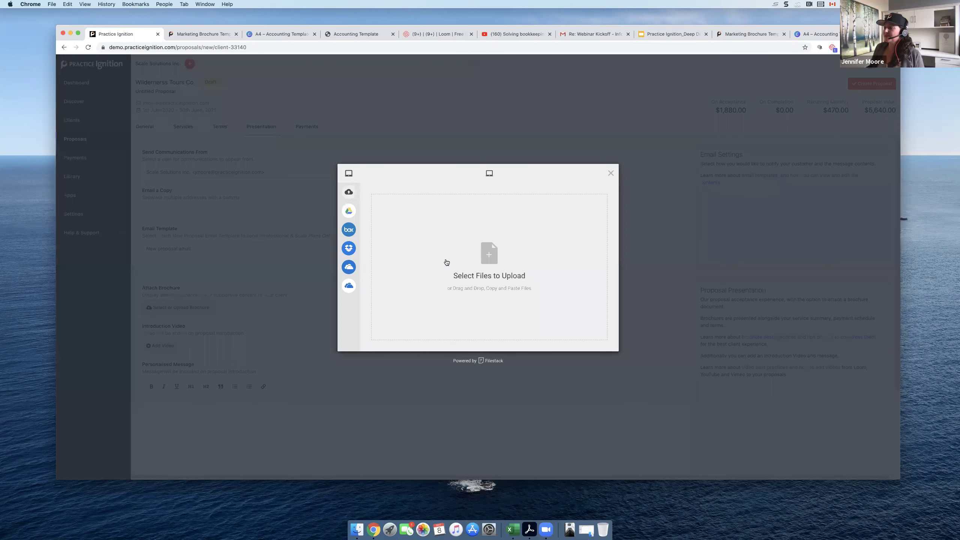
{"action": "left_click", "coordinate": [446, 262]}
{"action": "left_click", "coordinate": [323, 83]}
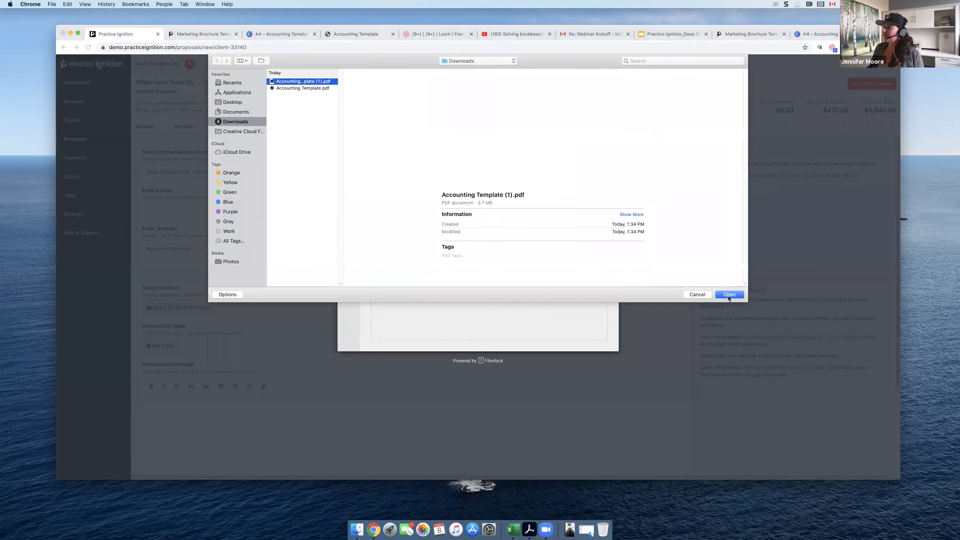
{"action": "key", "text": "Return"}
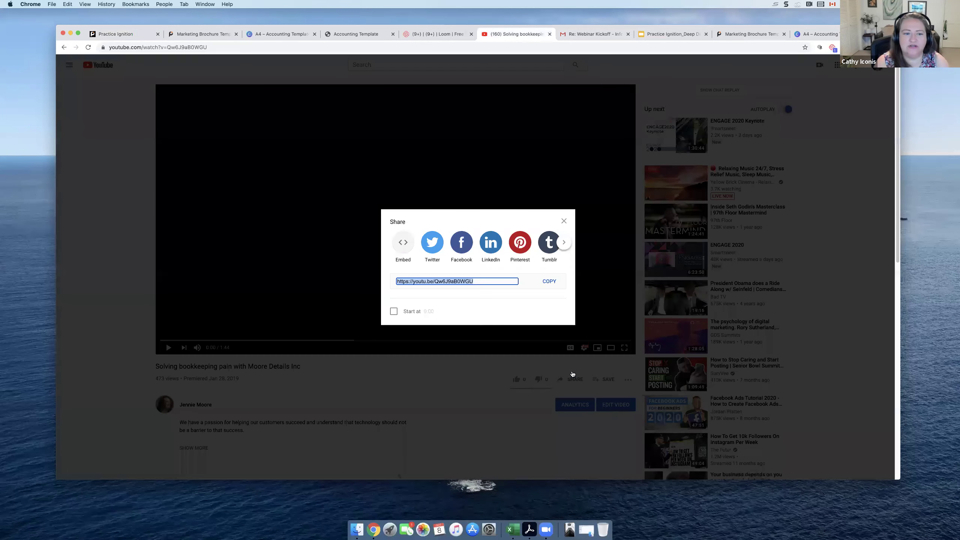
Copy the YouTube share link of "Solving bookkeeping pain with Moore Details Inc" and add it as the introduction video in Practice Ignition.
{"action": "left_click", "coordinate": [571, 376]}
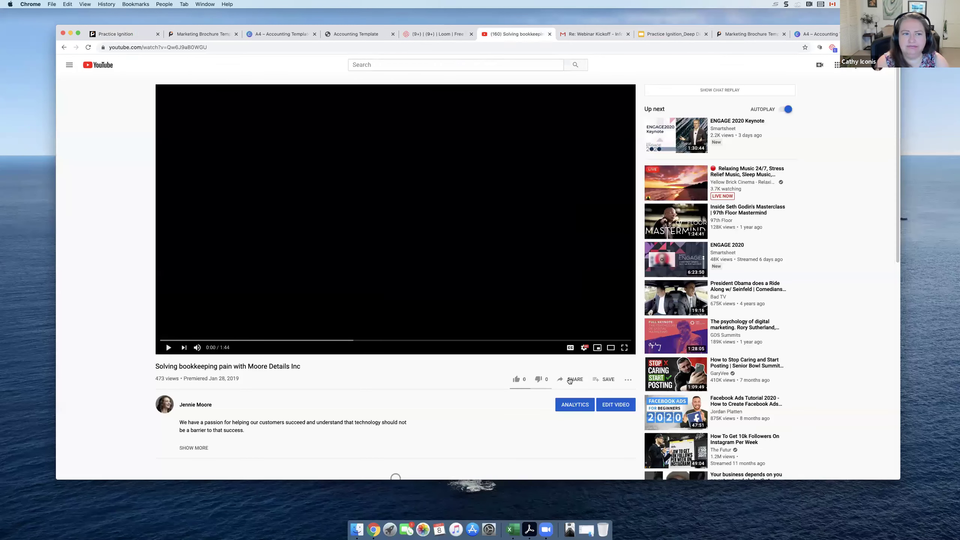
{"action": "left_click", "coordinate": [571, 379]}
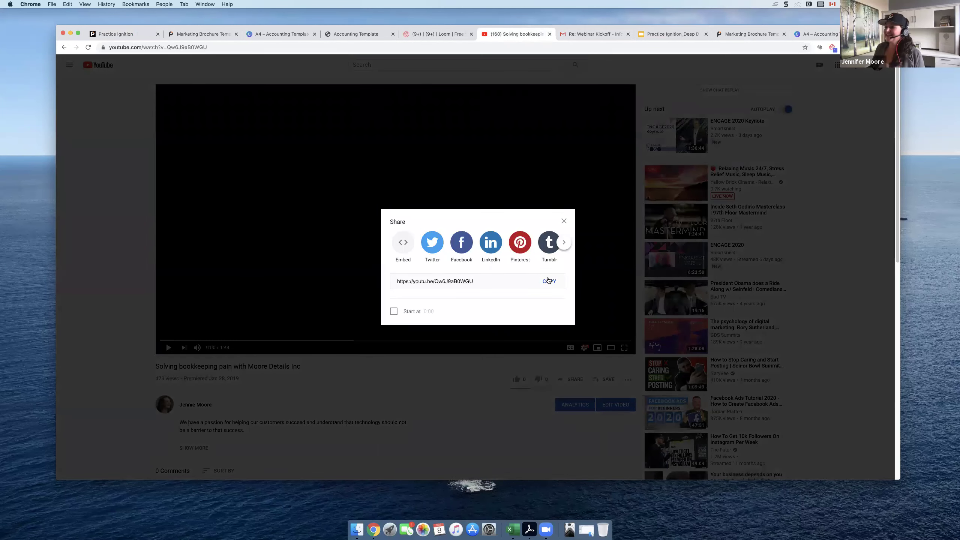
{"action": "left_click", "coordinate": [547, 280]}
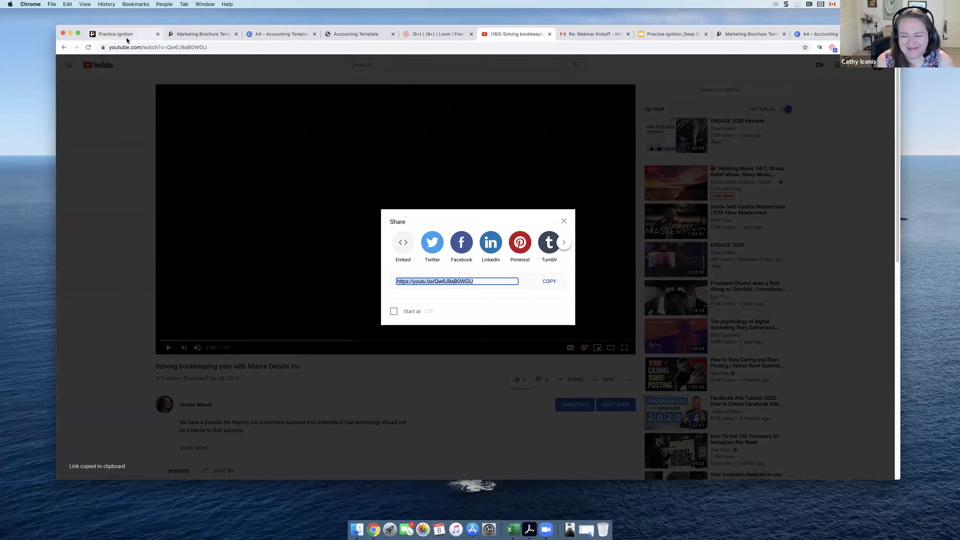
{"action": "key", "text": "super+1"}
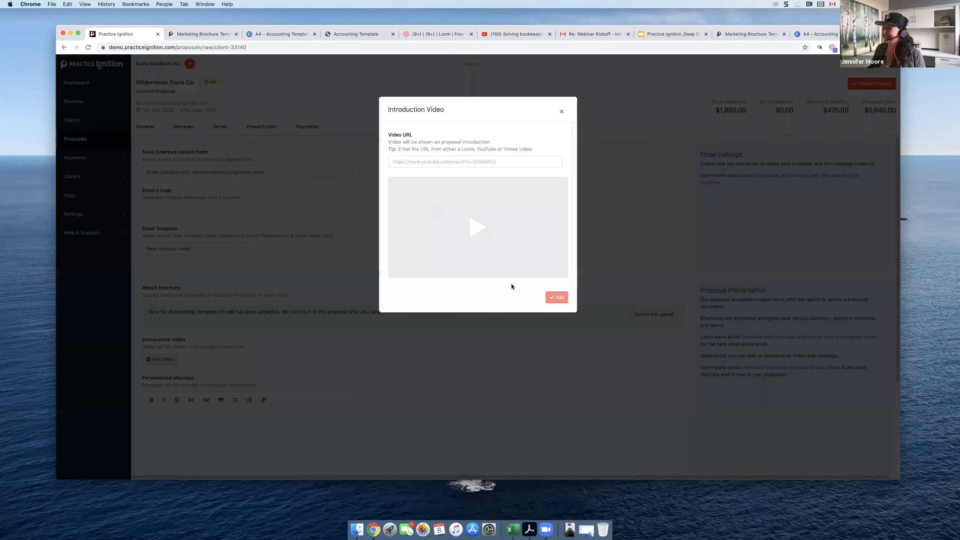
{"action": "right_click", "coordinate": [415, 160]}
{"action": "key", "text": "super+v"}
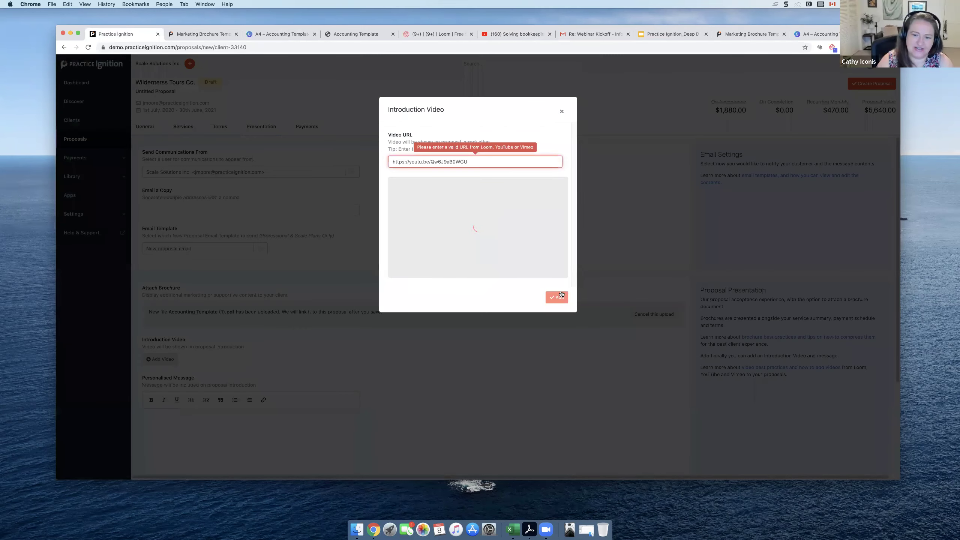
{"action": "key", "text": "Return"}
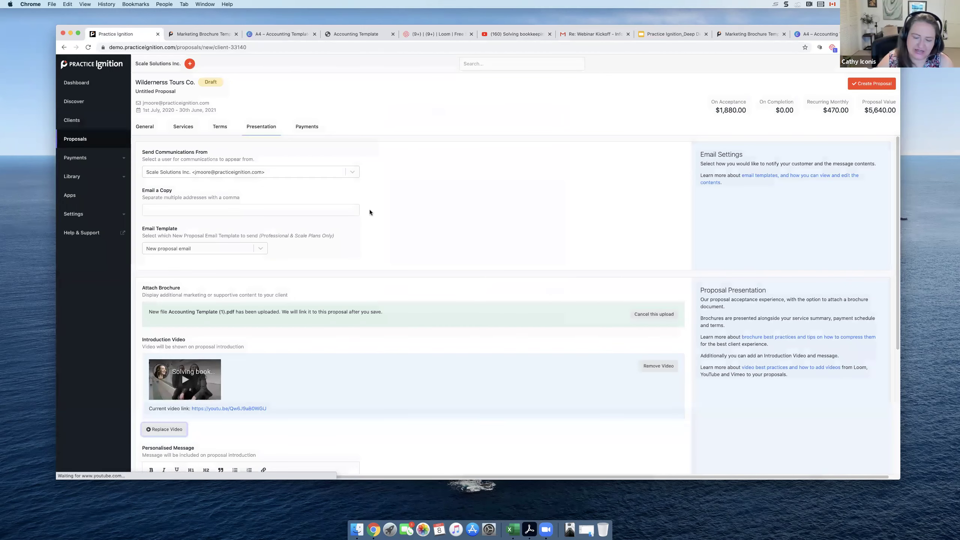
Switch to Loom and copy the link of the 1:40 screen recording page.
{"action": "key", "text": "super+5"}
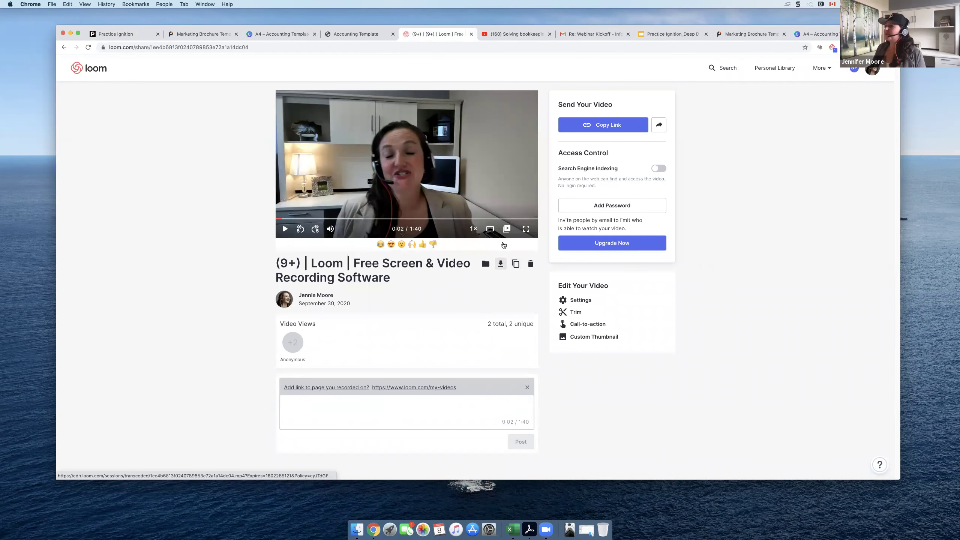
{"action": "left_click", "coordinate": [572, 125]}
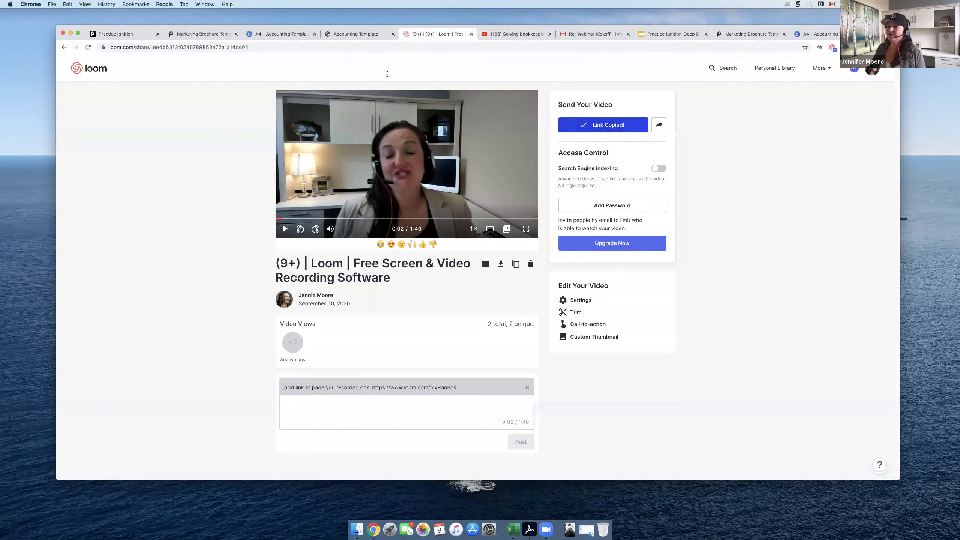
{"action": "left_click", "coordinate": [215, 47]}
{"action": "right_click", "coordinate": [213, 46]}
{"action": "left_click", "coordinate": [231, 88]}
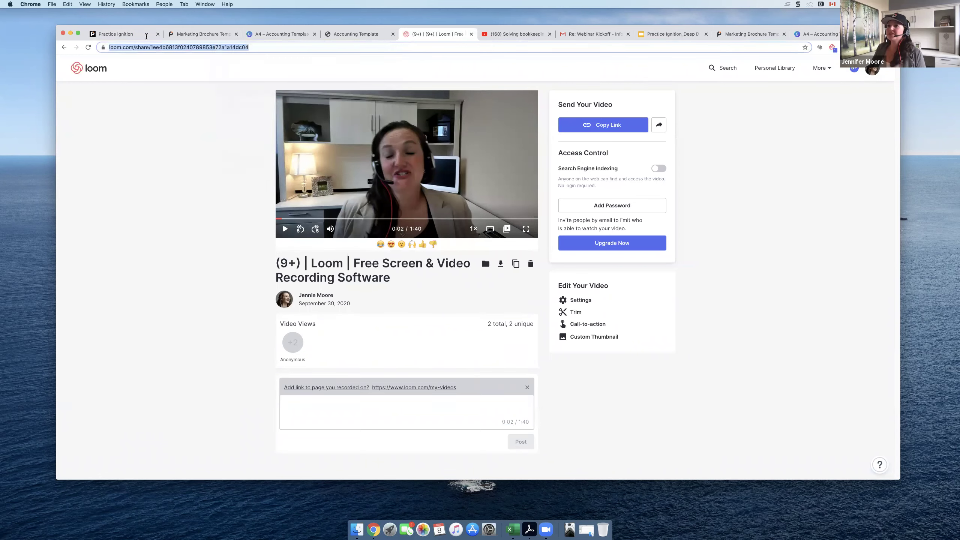
Return to Practice Ignition and add the copied Loom link as the proposal's next steps video.
{"action": "key", "text": "super+1"}
{"action": "scroll", "coordinate": [265, 302], "scroll_direction": "down", "scroll_amount": 5}
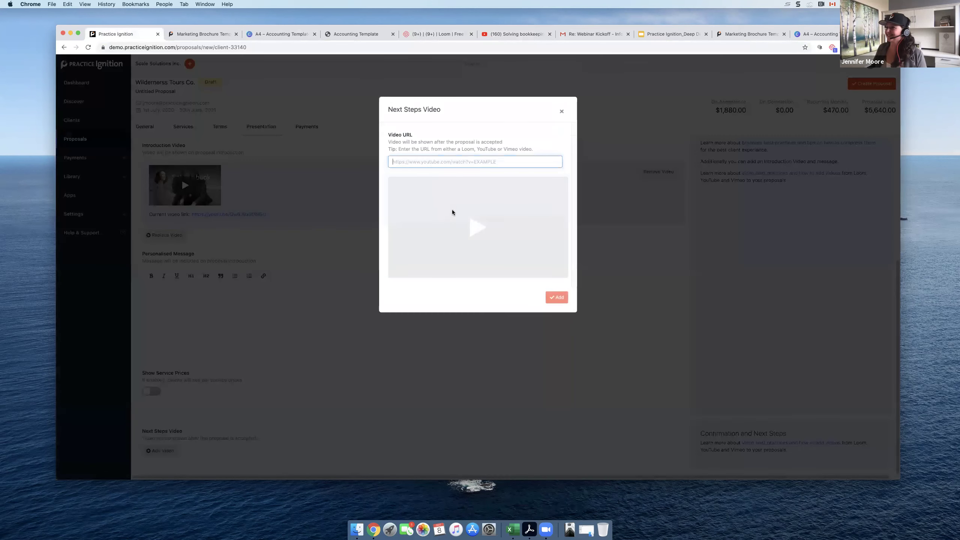
{"action": "right_click", "coordinate": [389, 162]}
{"action": "left_click", "coordinate": [416, 211]}
{"action": "left_click", "coordinate": [549, 294]}
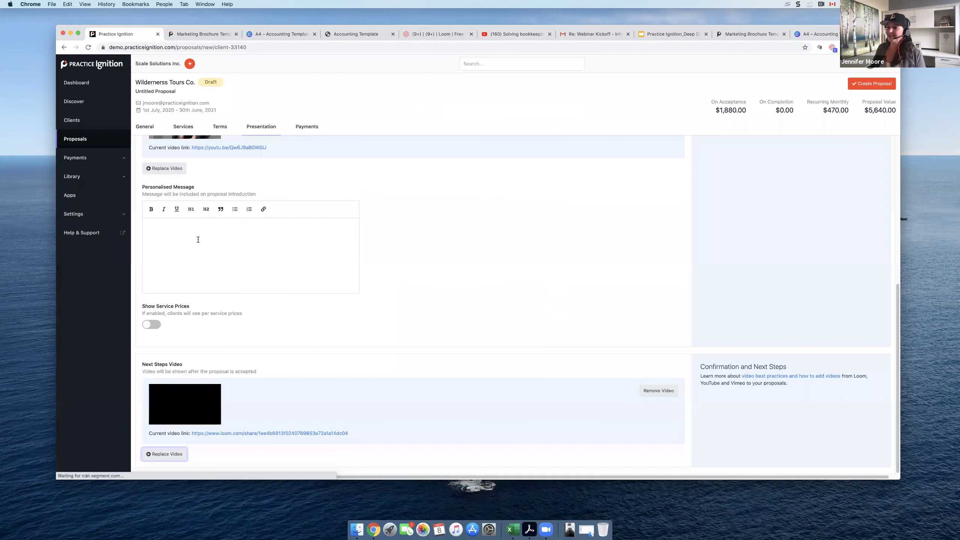
Start the proposal's personalised message with "Greetings Mr." and the client contact's surname, correcting its spelling.
{"action": "left_click", "coordinate": [198, 237]}
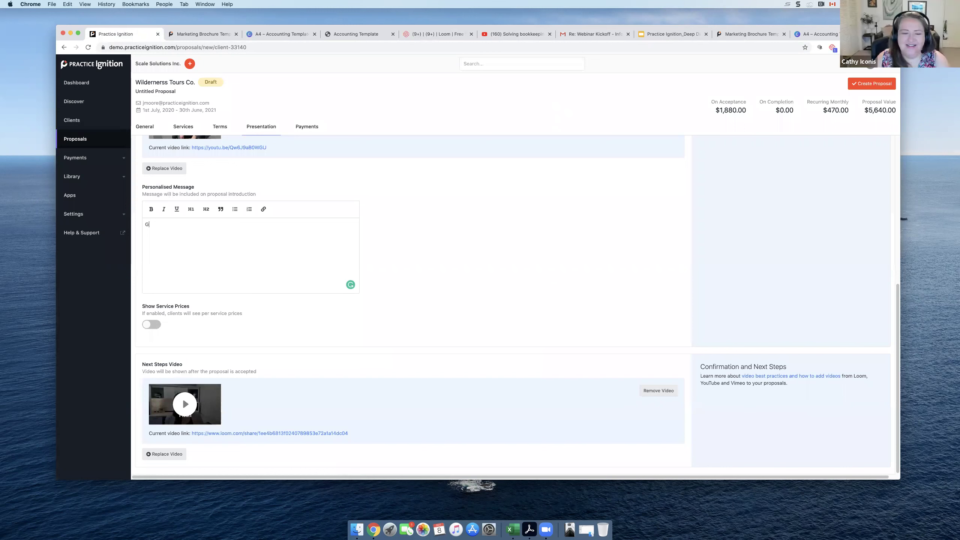
{"action": "type", "text": "Greetings Mr."}
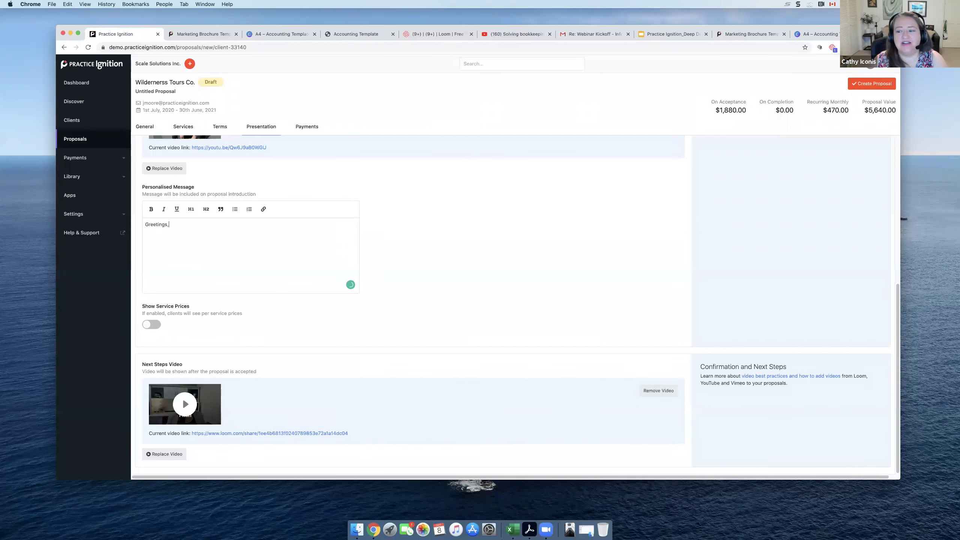
{"action": "type", "text": " Smitthers"}
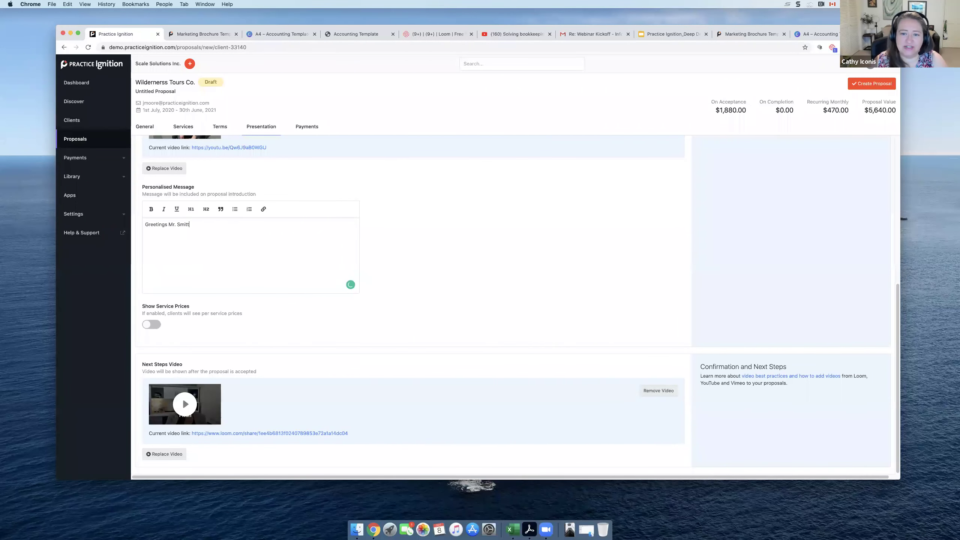
{"action": "key", "text": "BackSpace"}
{"action": "key", "text": "BackSpace"}
{"action": "key", "text": "BackSpace"}
{"action": "type", "text": "hers,"}
{"action": "key", "text": "Return"}
{"action": "key", "text": "Return"}
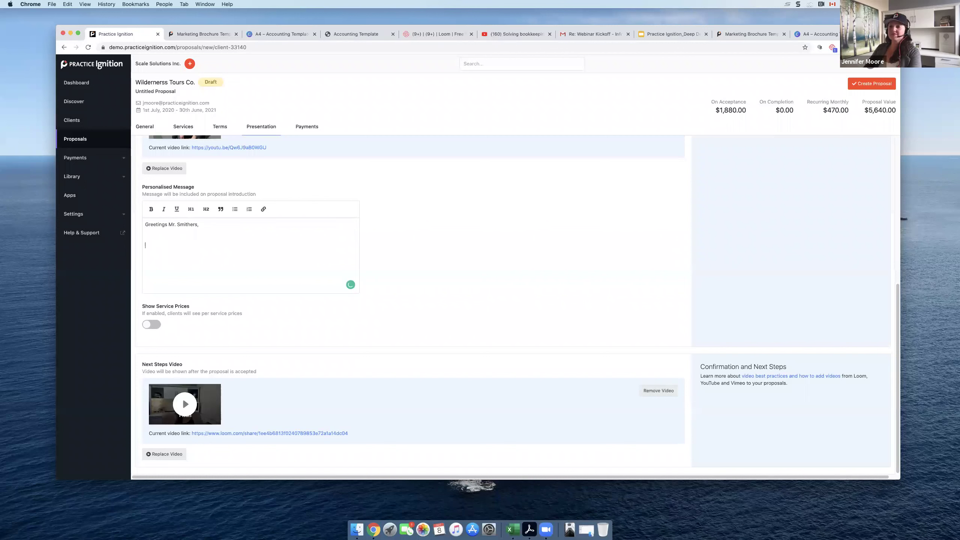
Continue the personalised message with "Thank you for your time today." and close it with "Cheers," and the sender's first name, without blank lines.
{"action": "type", "text": "Thank you for "}
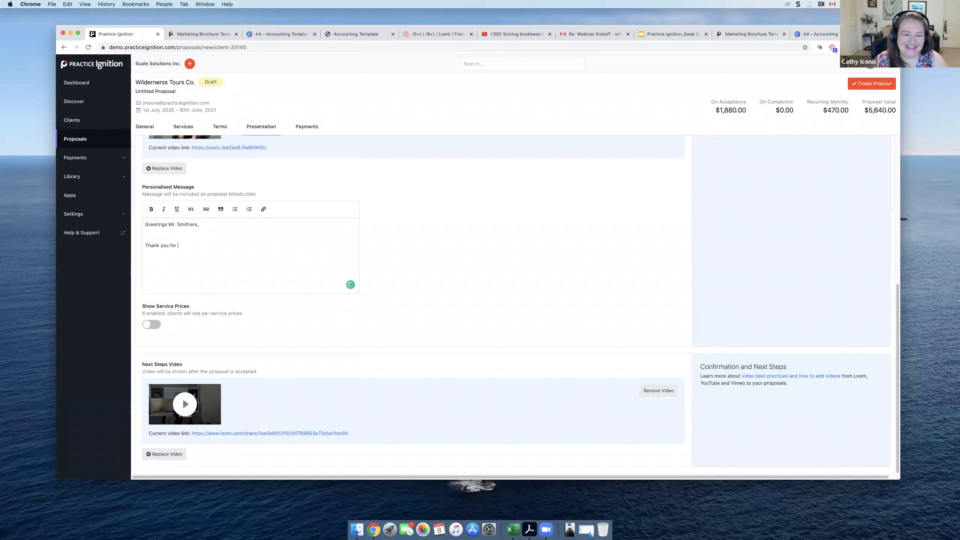
{"action": "type", "text": "your time today."}
{"action": "key", "text": "Return"}
{"action": "key", "text": "Return"}
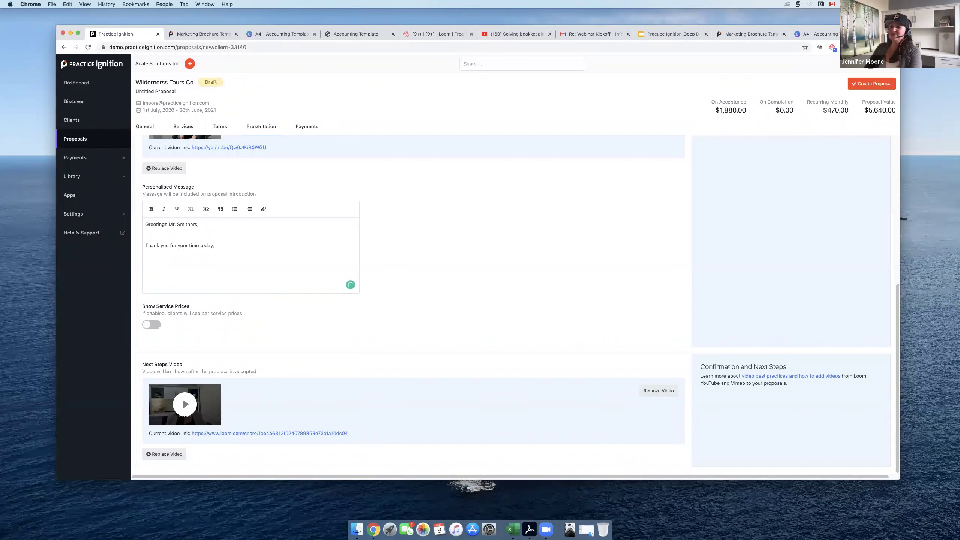
{"action": "left_click", "coordinate": [145, 224]}
{"action": "left_click", "coordinate": [146, 245]}
{"action": "type", "text": "Cheers,"}
{"action": "key", "text": "Return"}
{"action": "type", "text": "Jennie"}
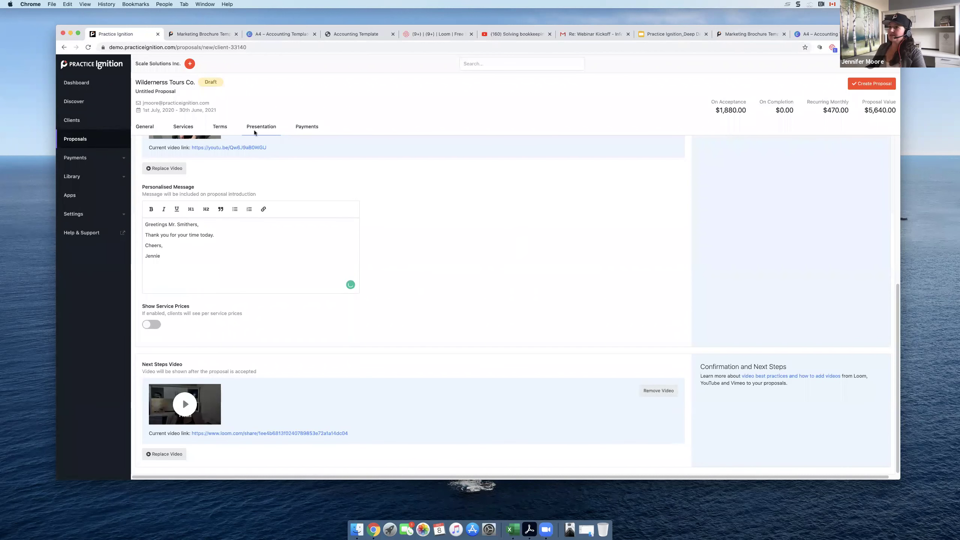
Create the proposal after its payment options, and open its client accept page to view the attached brochure.
{"action": "left_click", "coordinate": [298, 128]}
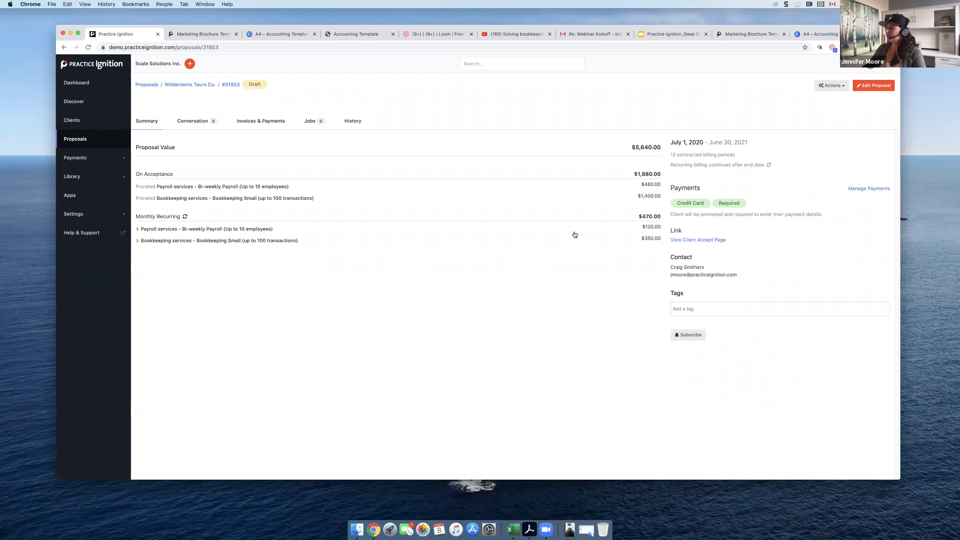
{"action": "left_click", "coordinate": [701, 240]}
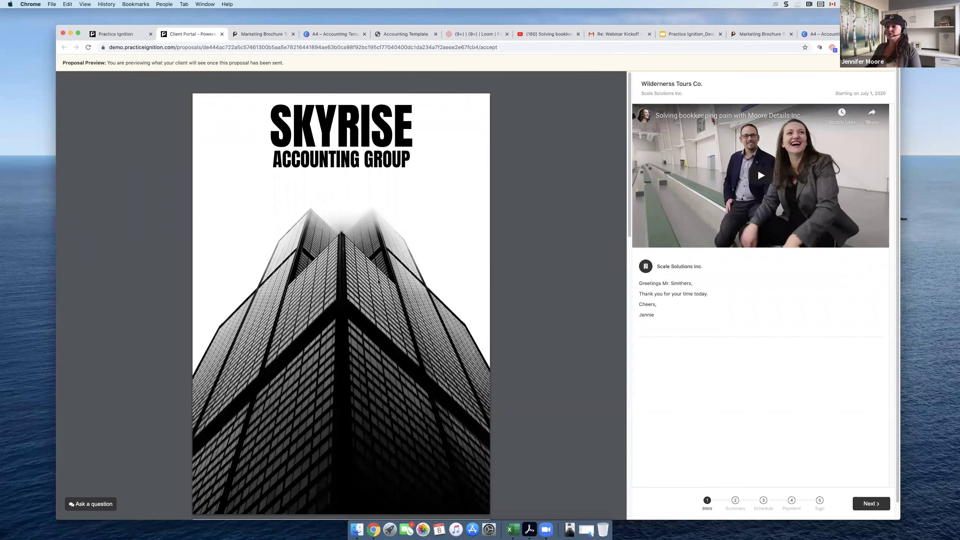
{"action": "scroll", "coordinate": [349, 315], "scroll_direction": "down", "scroll_amount": 3}
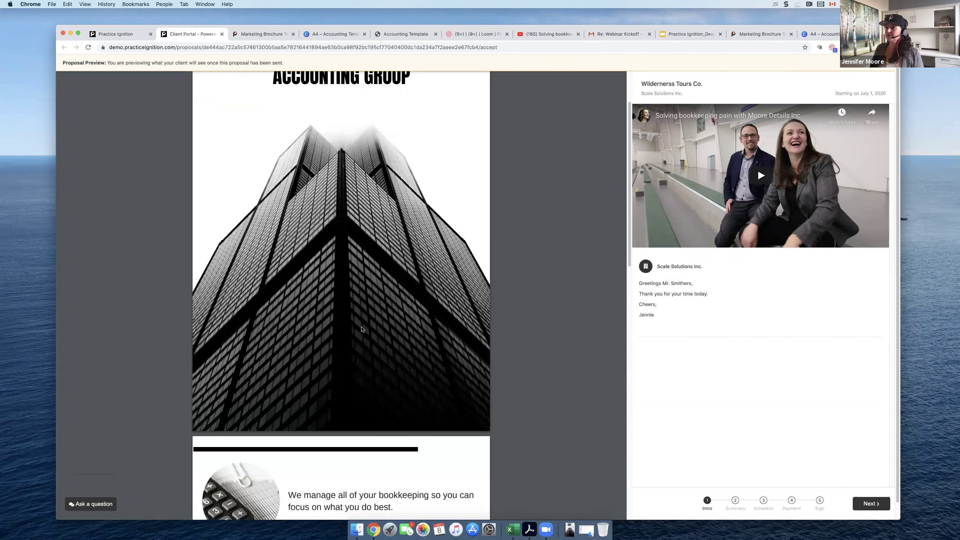
Read through the attached Skyrise Accounting Group brochure in the client's proposal preview, ending back at its cover page.
{"action": "scroll", "coordinate": [362, 329], "scroll_direction": "down", "scroll_amount": 20}
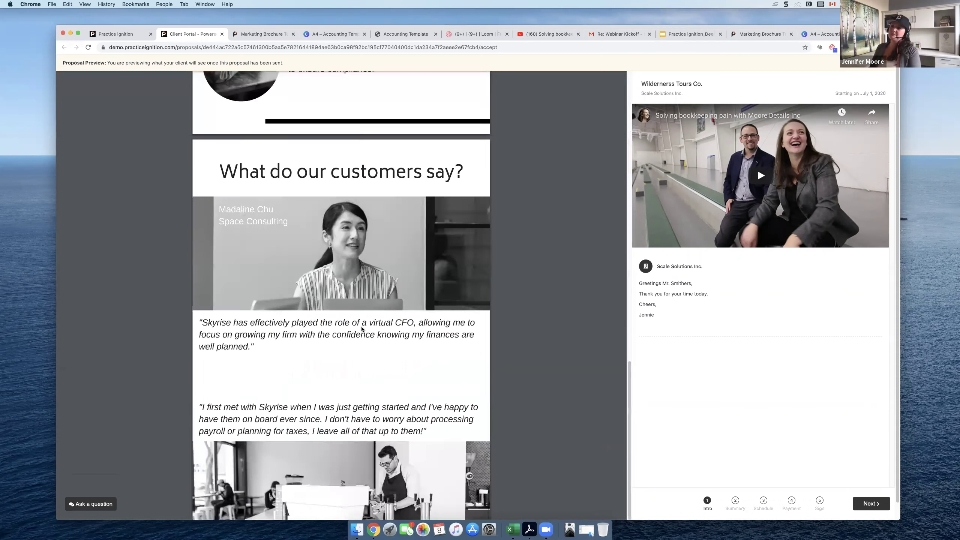
{"action": "scroll", "coordinate": [362, 323], "scroll_direction": "up", "scroll_amount": 3}
{"action": "scroll", "coordinate": [362, 323], "scroll_direction": "up", "scroll_amount": 15}
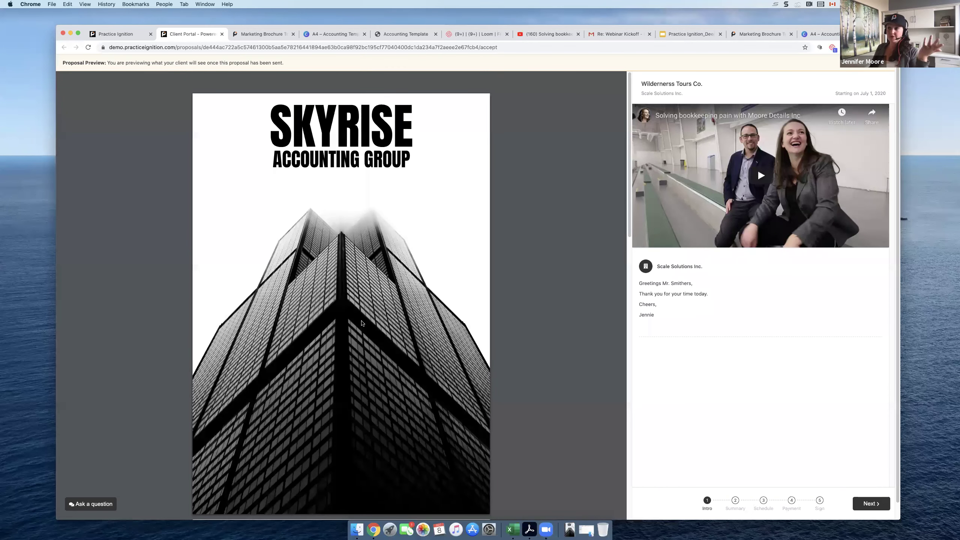
{"action": "scroll", "coordinate": [362, 322], "scroll_direction": "down", "scroll_amount": 20}
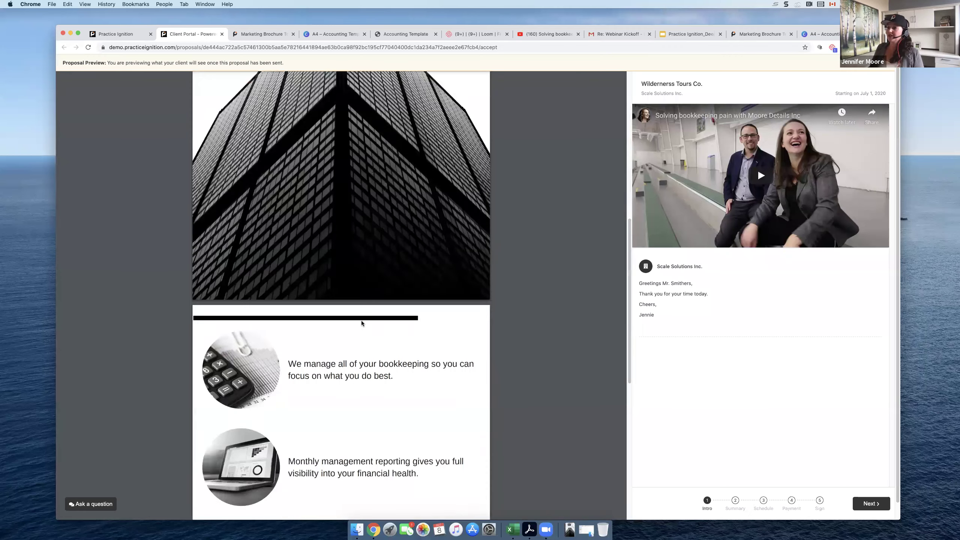
{"action": "scroll", "coordinate": [365, 301], "scroll_direction": "up", "scroll_amount": 20}
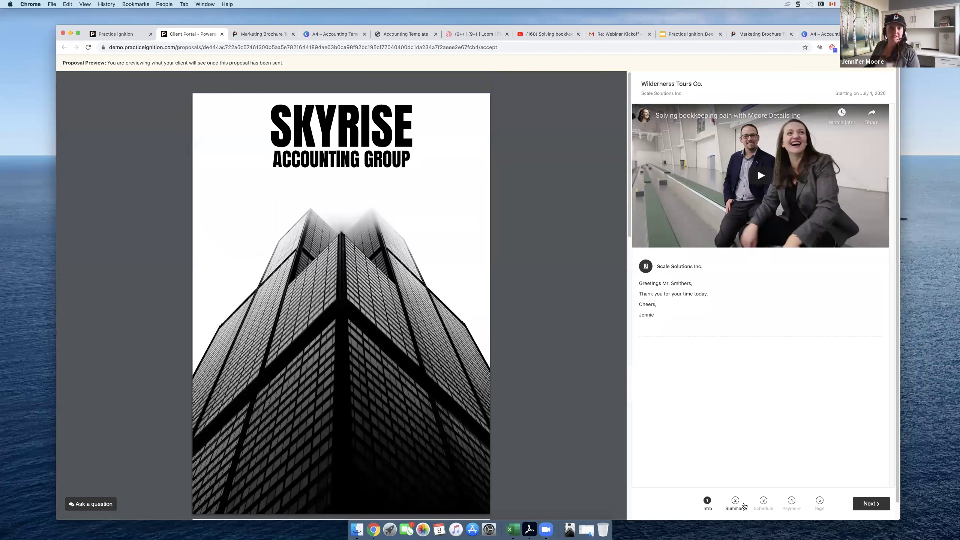
Review the client's service summary, payment schedule, payment details and signing stages in the proposal preview.
{"action": "left_click", "coordinate": [735, 507]}
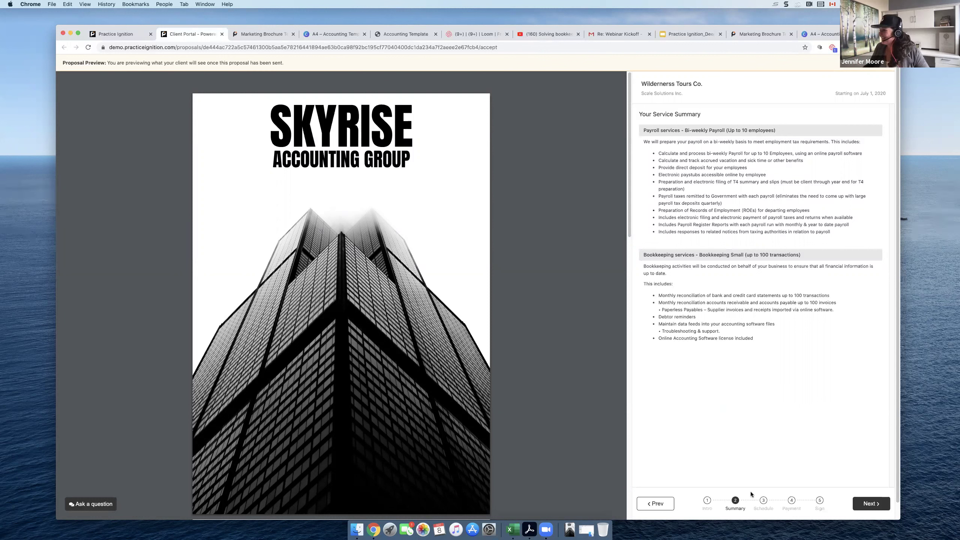
{"action": "left_click", "coordinate": [762, 501]}
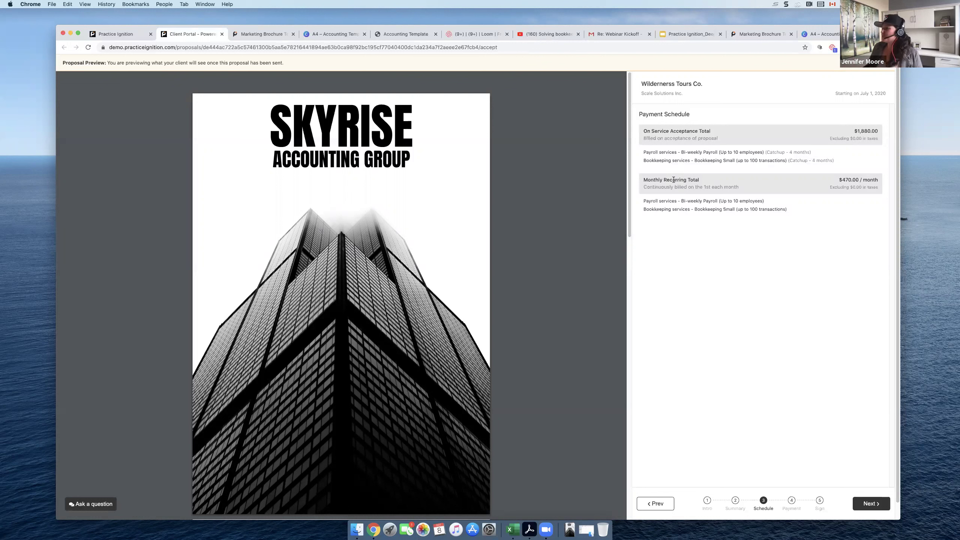
{"action": "left_click", "coordinate": [793, 500]}
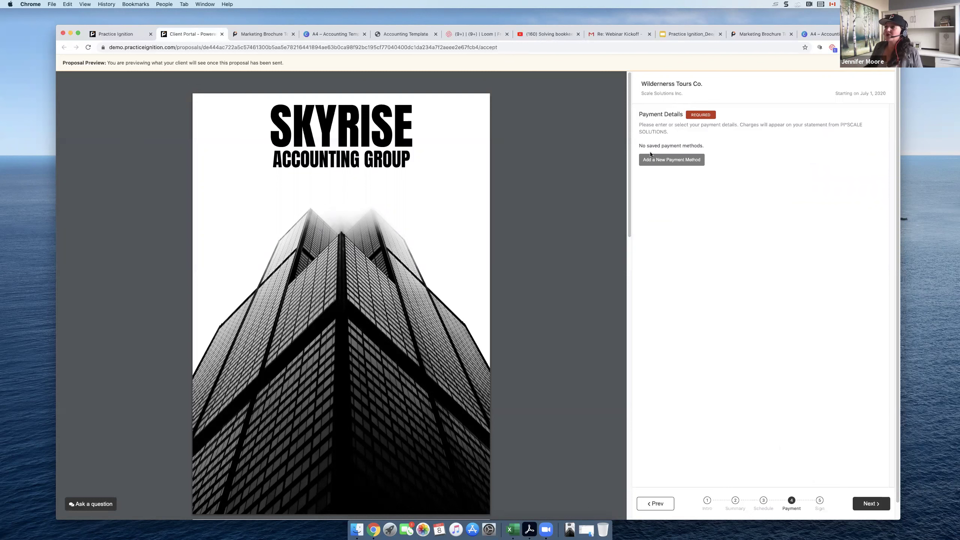
{"action": "left_click", "coordinate": [820, 501]}
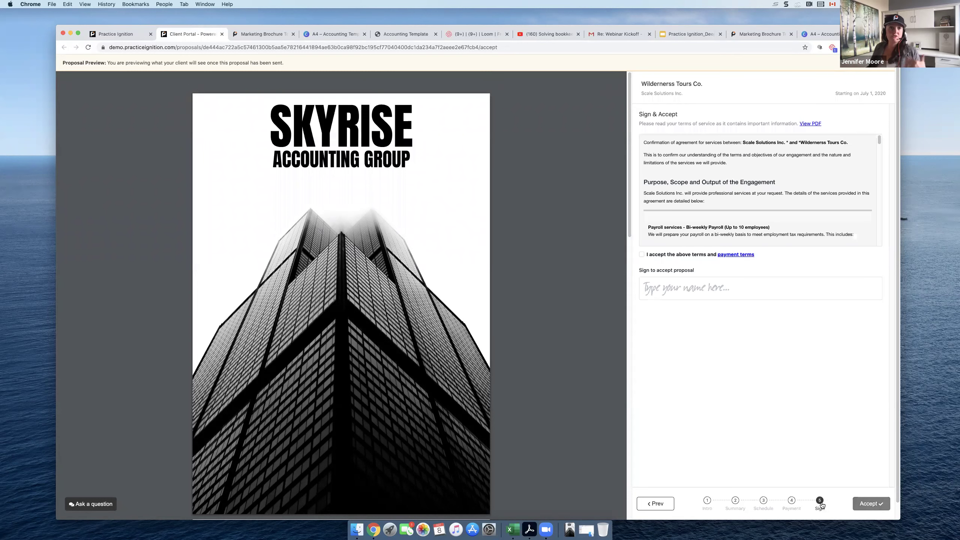
{"action": "left_click", "coordinate": [737, 287]}
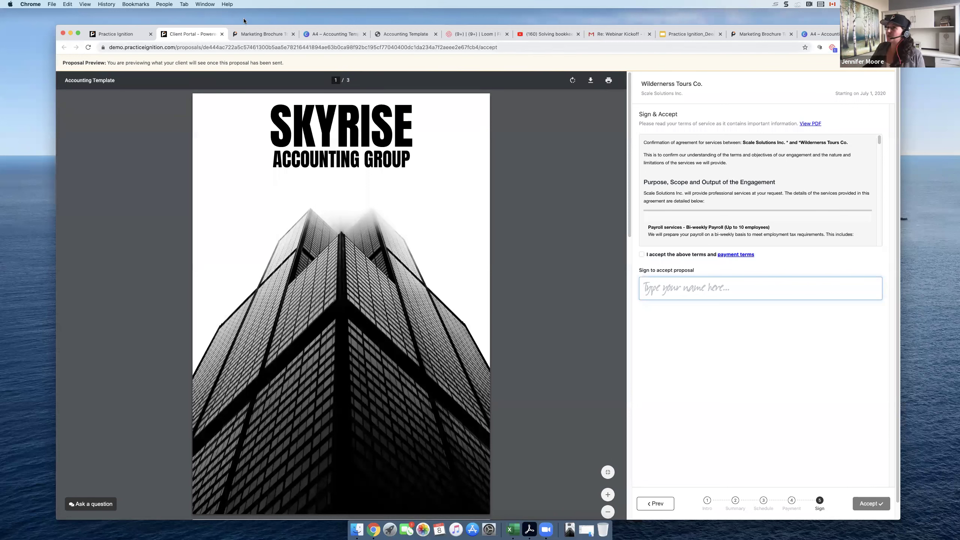
Close the client preview, check the proposal's invoices and payments, and reopen the draft proposal from the client's record.
{"action": "left_click", "coordinate": [222, 34]}
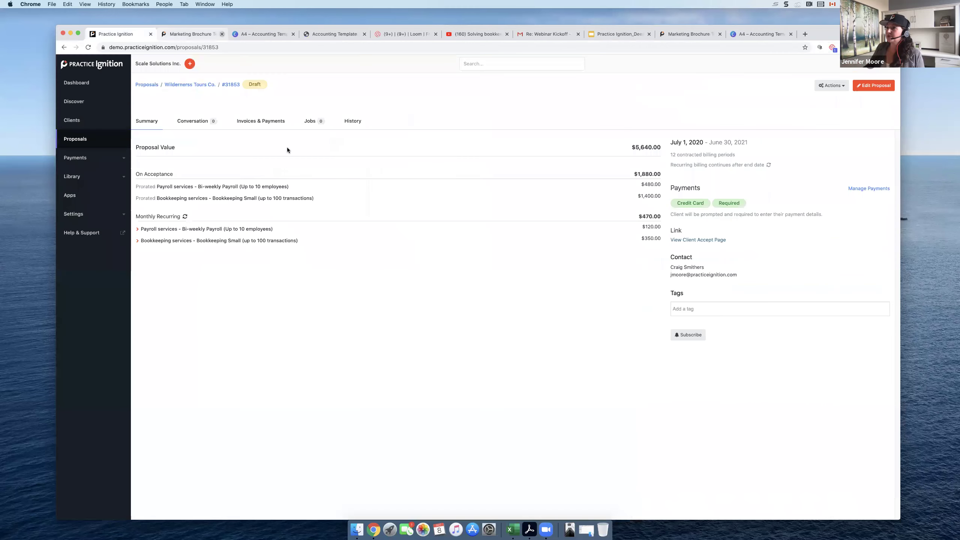
{"action": "left_click", "coordinate": [262, 121]}
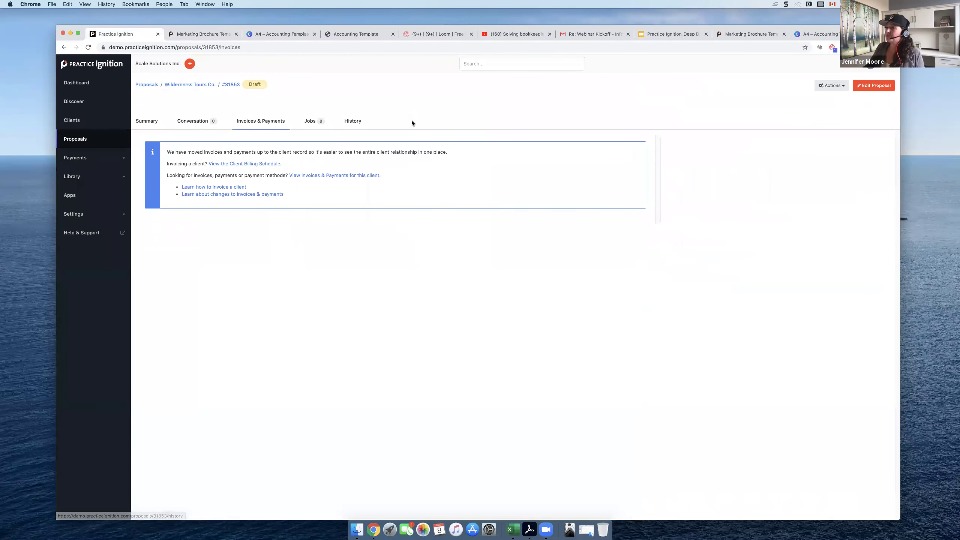
{"action": "left_click", "coordinate": [71, 117]}
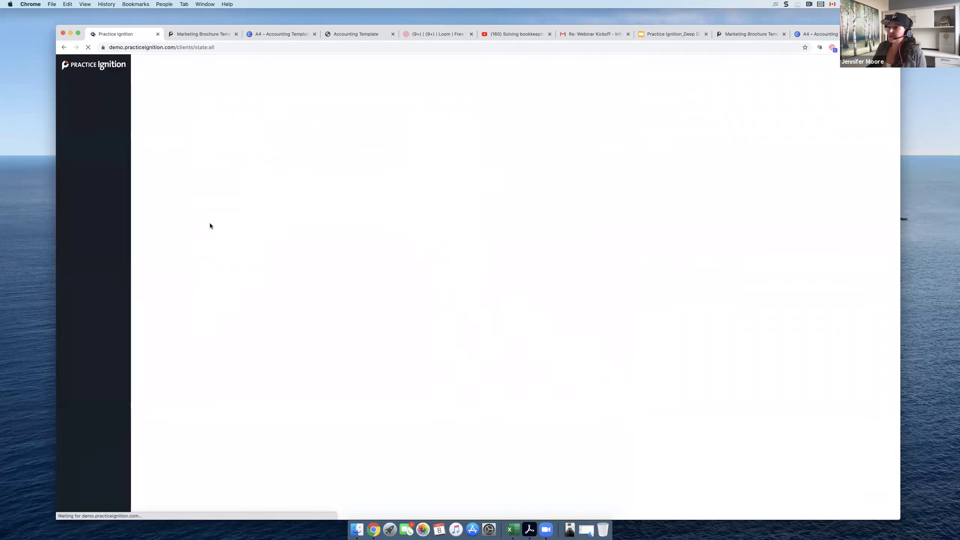
{"action": "left_click", "coordinate": [266, 154]}
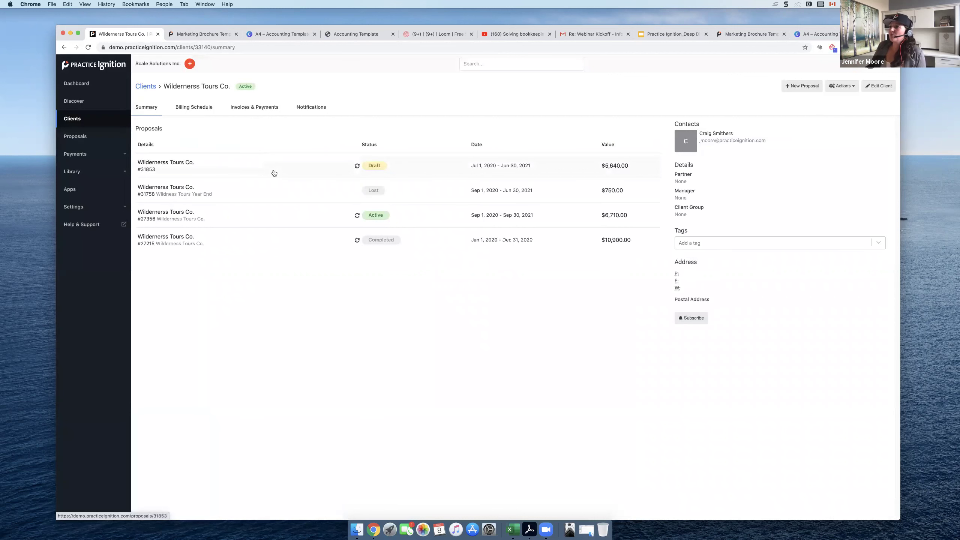
{"action": "left_click", "coordinate": [274, 173]}
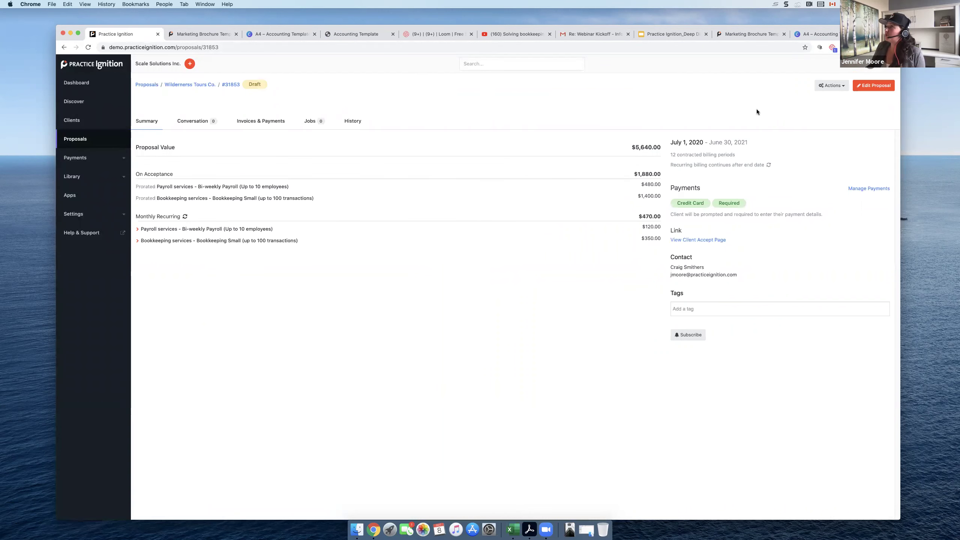
Edit the draft proposal to disable Require Payment and Allow Credit Card Payments, and save the update.
{"action": "left_click", "coordinate": [854, 89]}
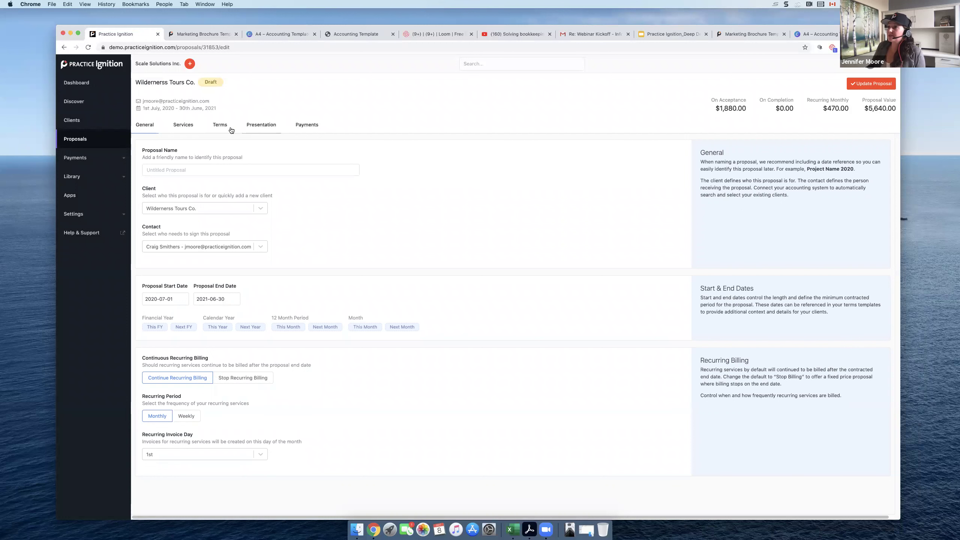
{"action": "left_click", "coordinate": [297, 128]}
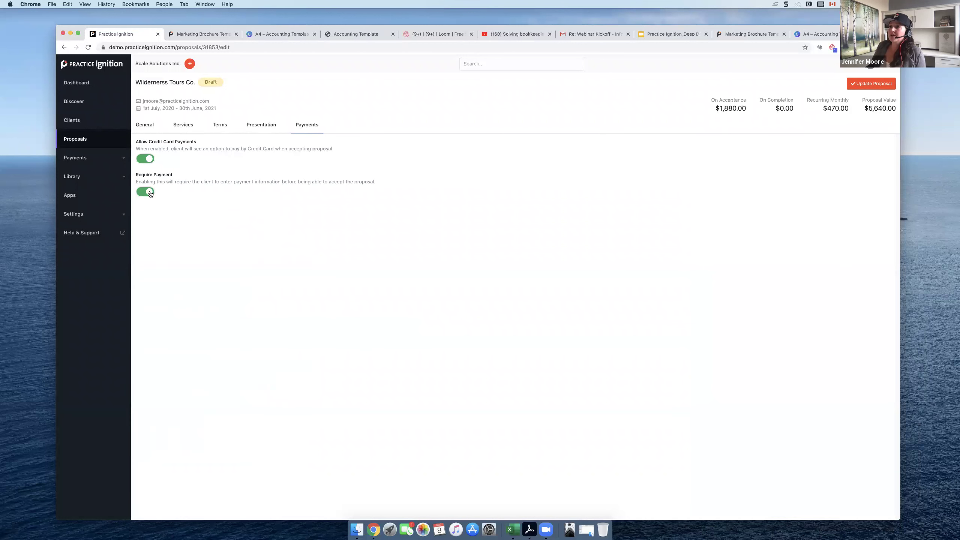
{"action": "left_click", "coordinate": [148, 192]}
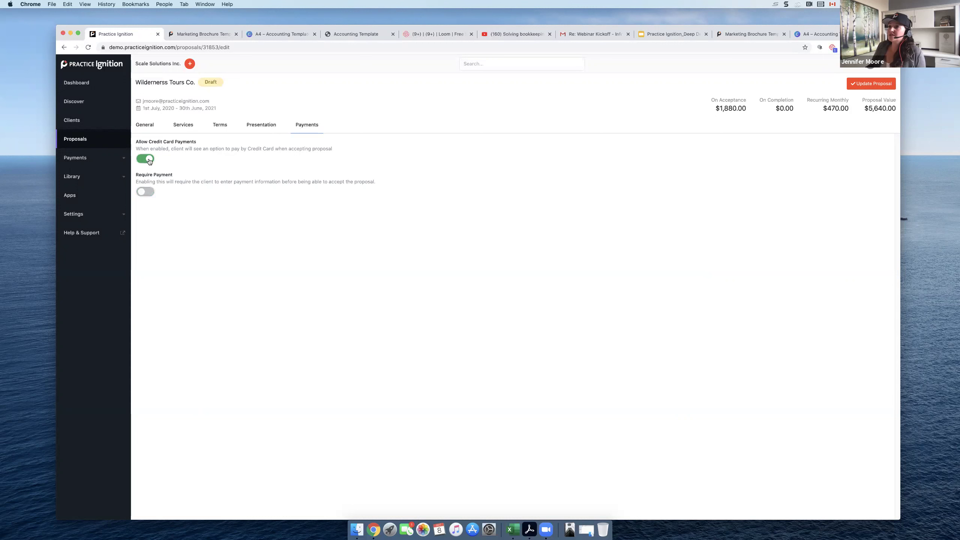
{"action": "left_click", "coordinate": [149, 160]}
{"action": "left_click", "coordinate": [859, 83]}
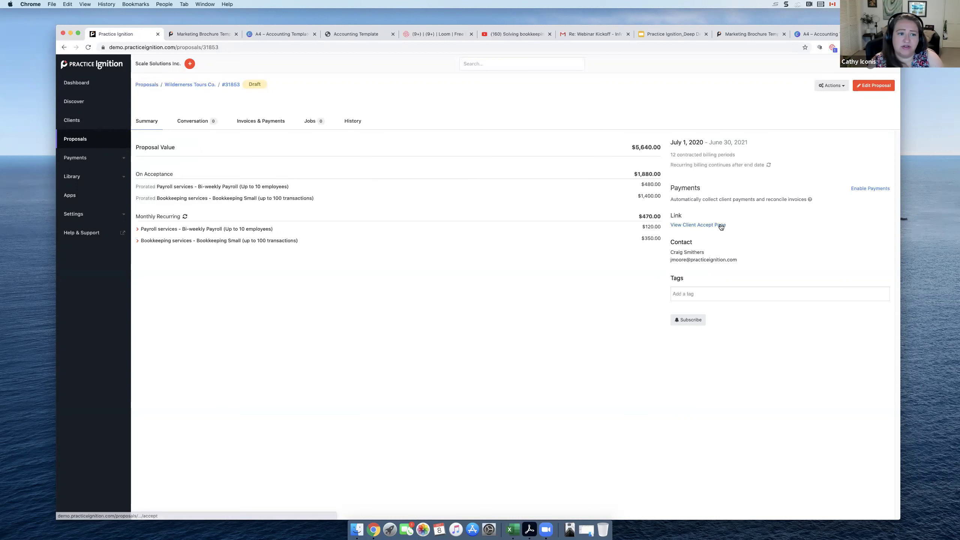
Reopen the client accept page, view the payment schedule, and accept the terms at the signing stage.
{"action": "left_click", "coordinate": [720, 225]}
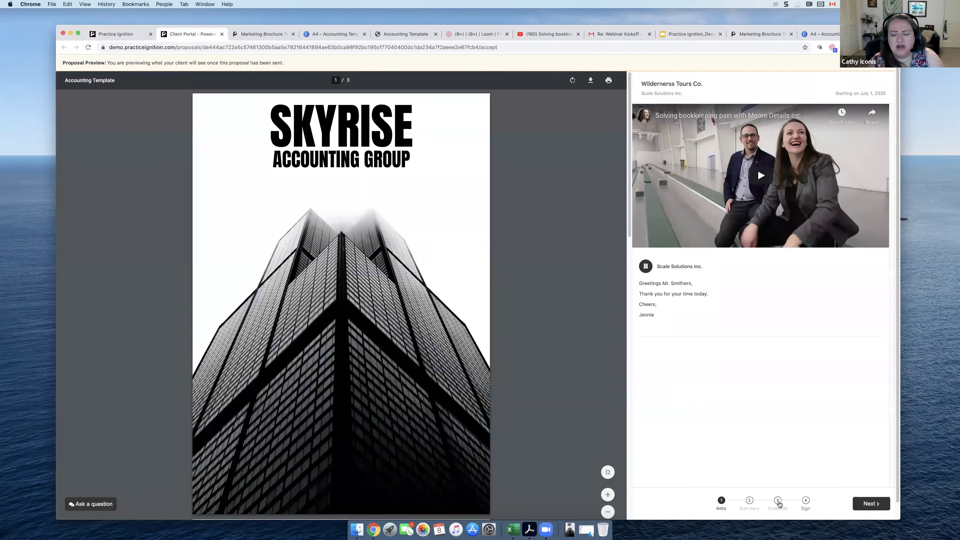
{"action": "left_click", "coordinate": [778, 501]}
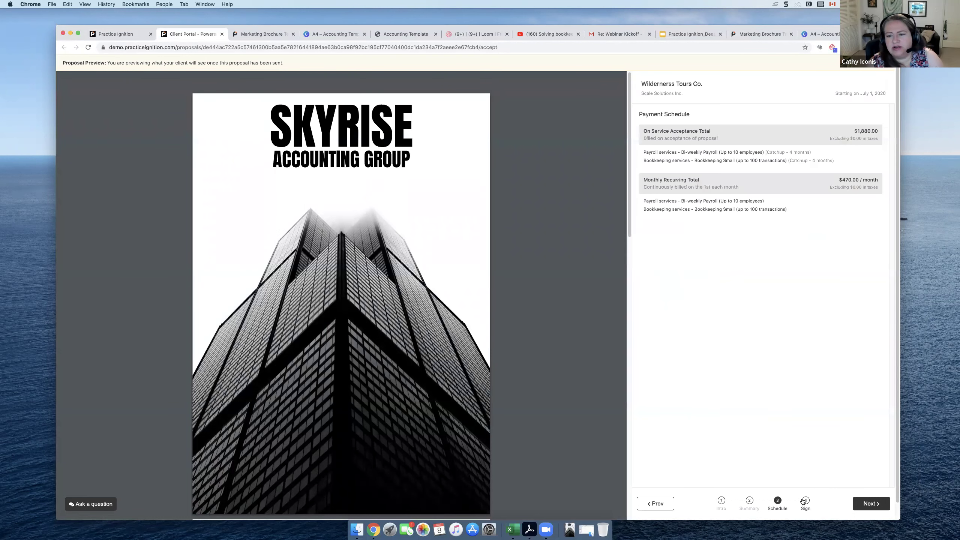
{"action": "left_click", "coordinate": [806, 500]}
{"action": "left_click", "coordinate": [642, 255]}
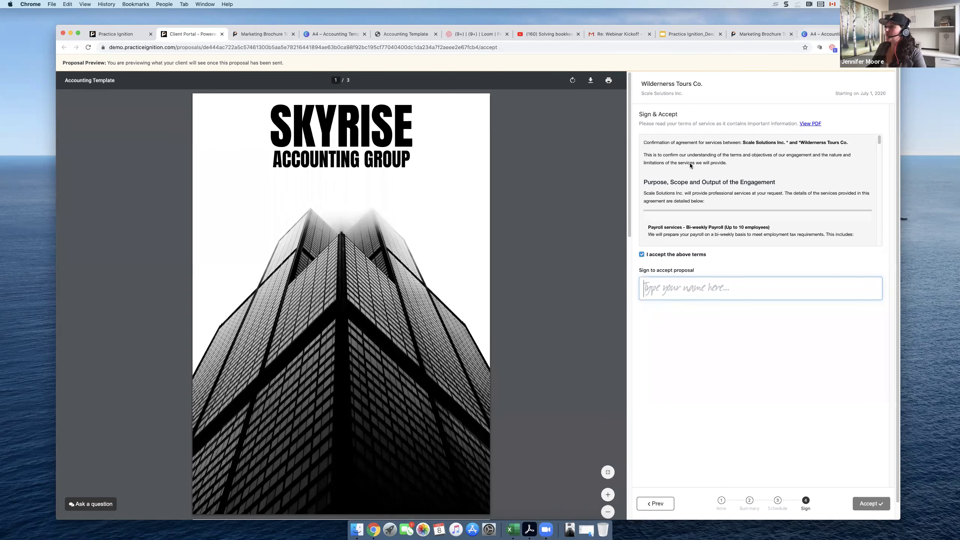
Revisit the marketing brochures page, and search Google for "practice ignition" to open its website and show the available resources.
{"action": "left_click", "coordinate": [755, 35]}
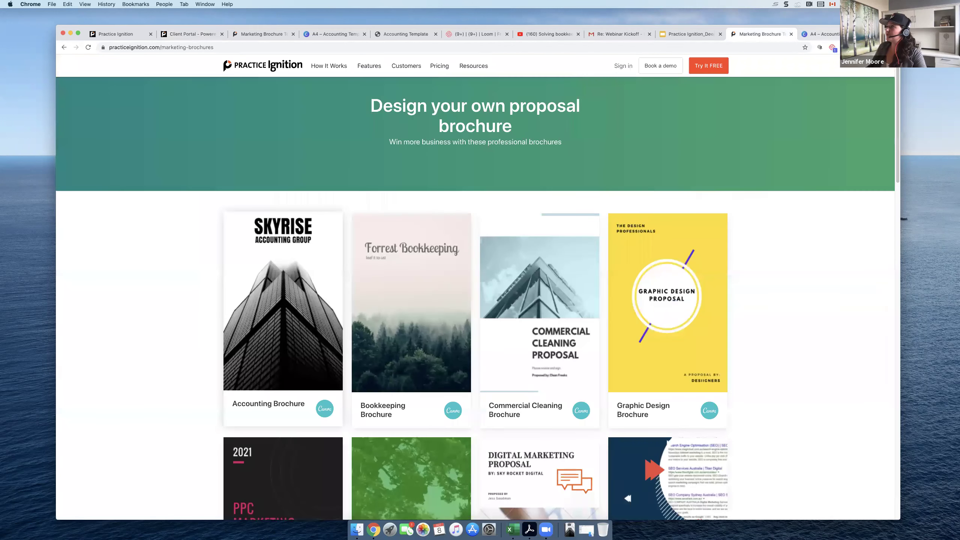
{"action": "left_click", "coordinate": [187, 35]}
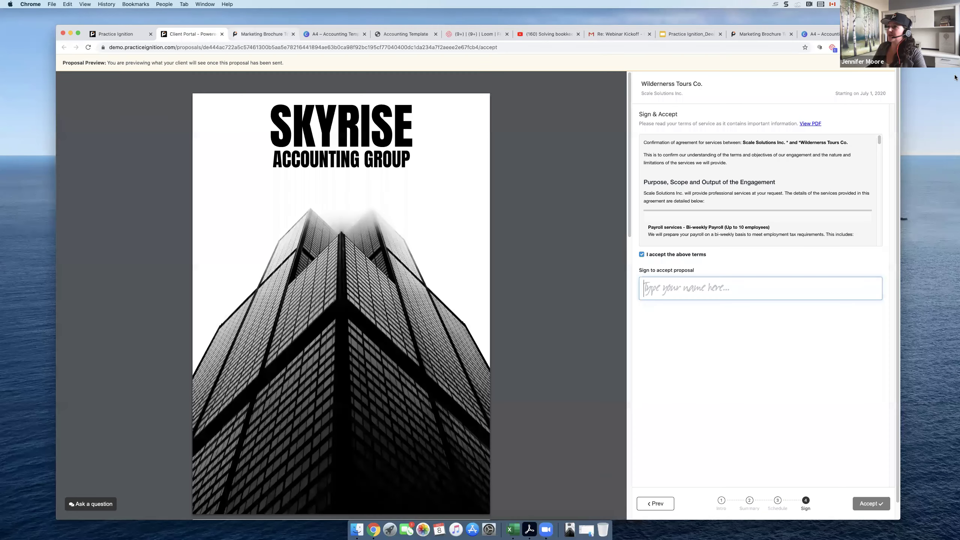
{"action": "left_click", "coordinate": [249, 34]}
{"action": "left_click", "coordinate": [848, 35]}
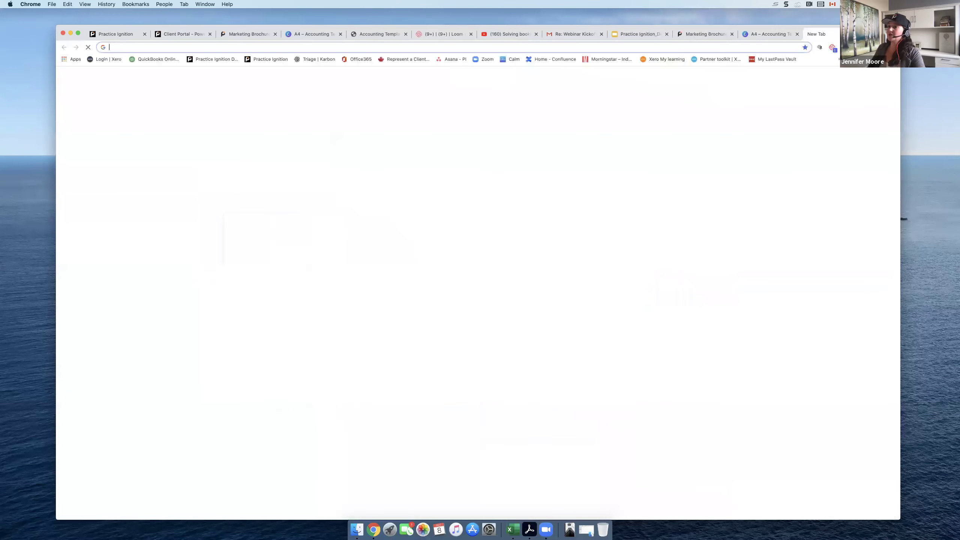
{"action": "type", "text": "pr"}
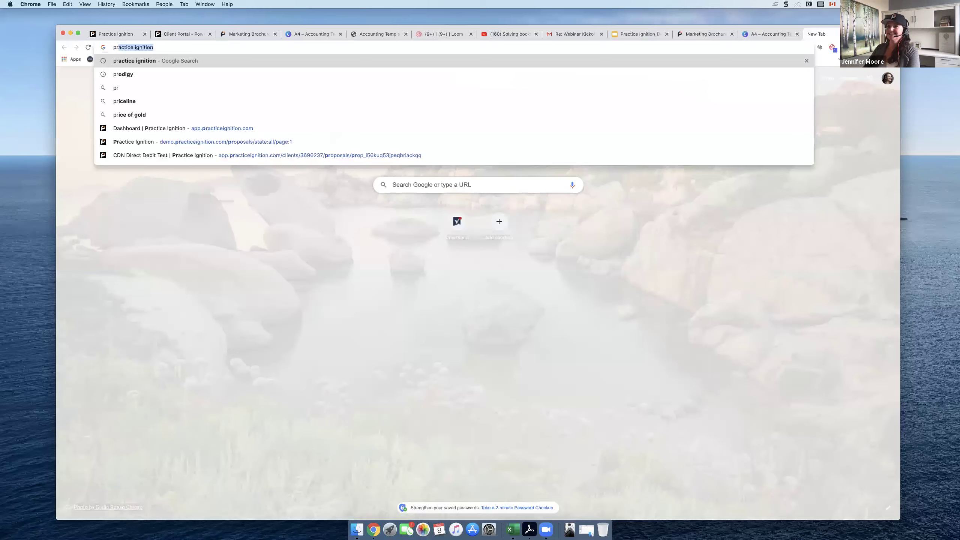
{"action": "key", "text": "Return"}
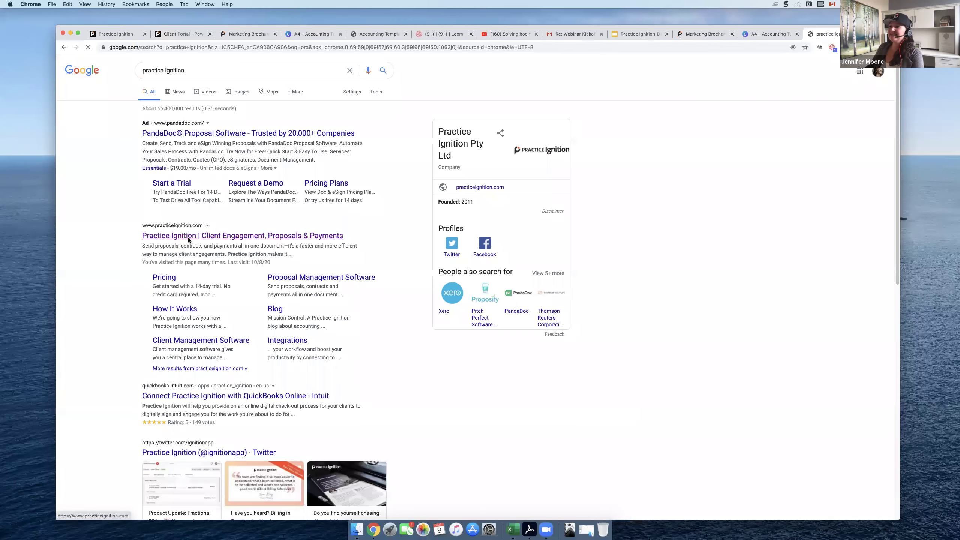
{"action": "left_click", "coordinate": [188, 238]}
{"action": "mouse_move", "coordinate": [473, 70]}
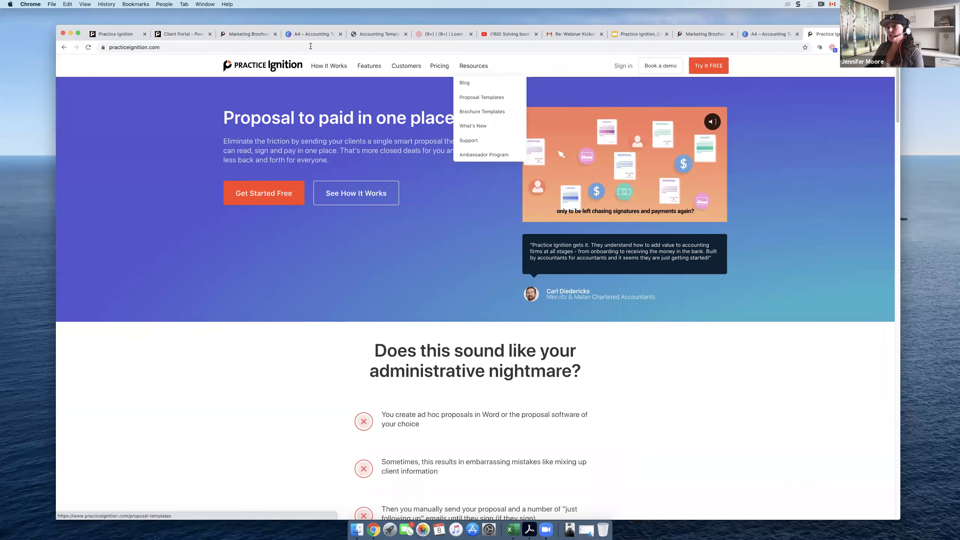
Return to the Practice Ignition account and examine the Example Services section of its Discover page.
{"action": "left_click", "coordinate": [107, 34]}
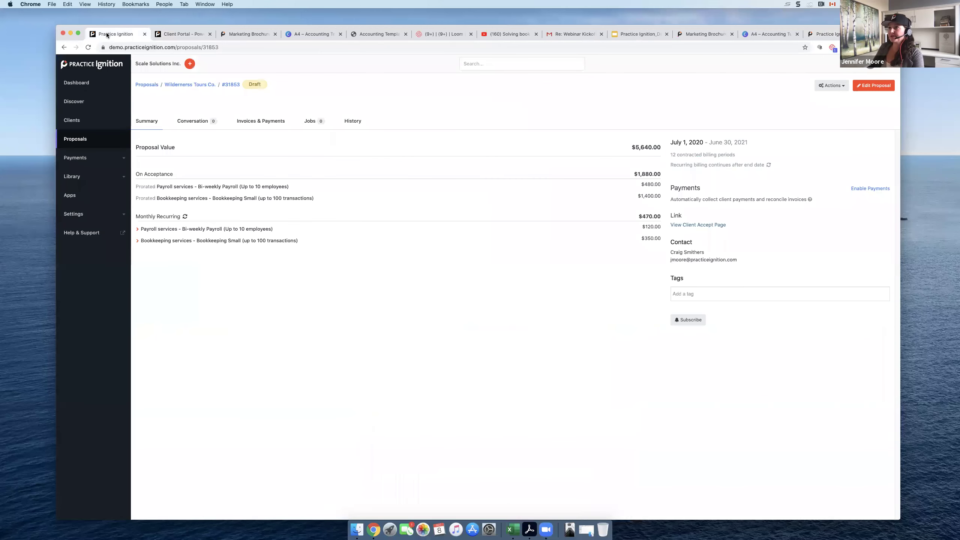
{"action": "left_click", "coordinate": [73, 100]}
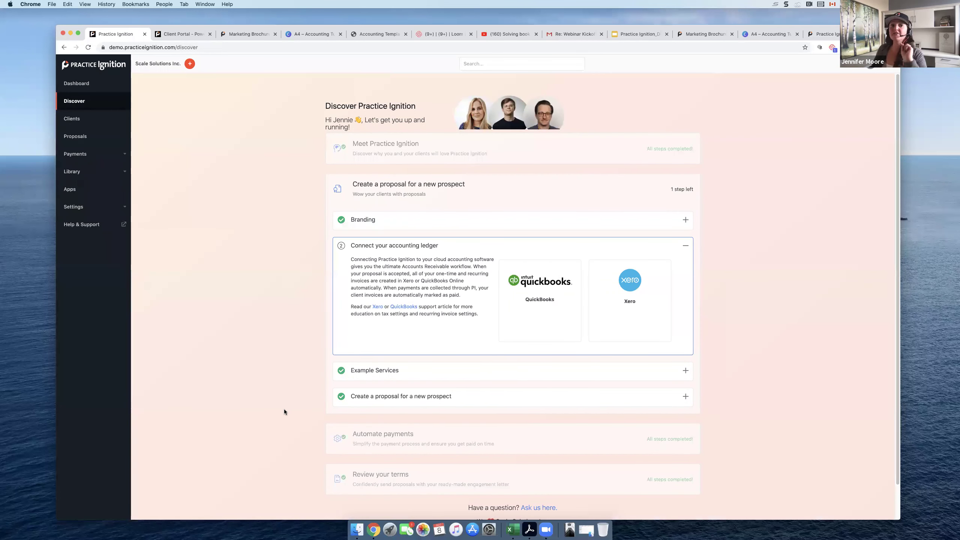
{"action": "scroll", "coordinate": [284, 411], "scroll_direction": "down", "scroll_amount": 2}
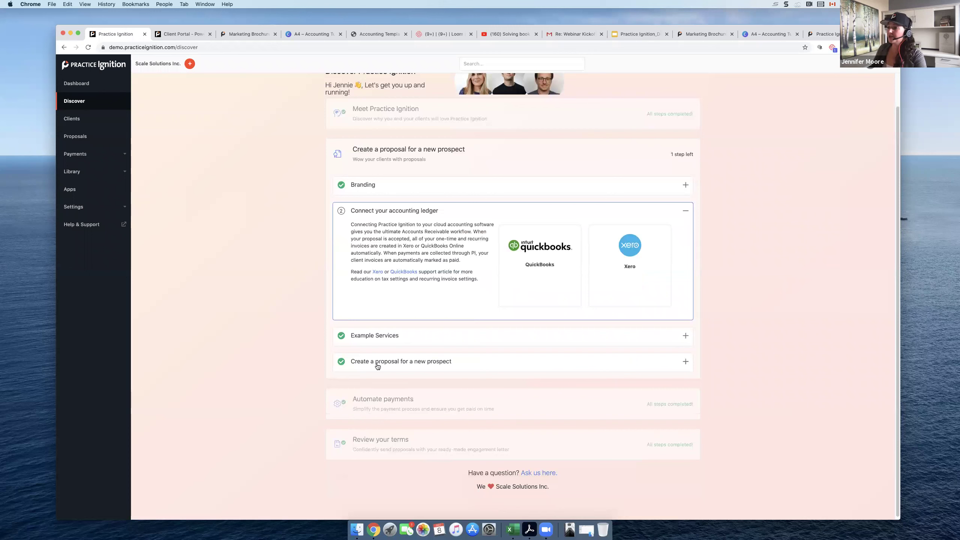
{"action": "left_click", "coordinate": [372, 335]}
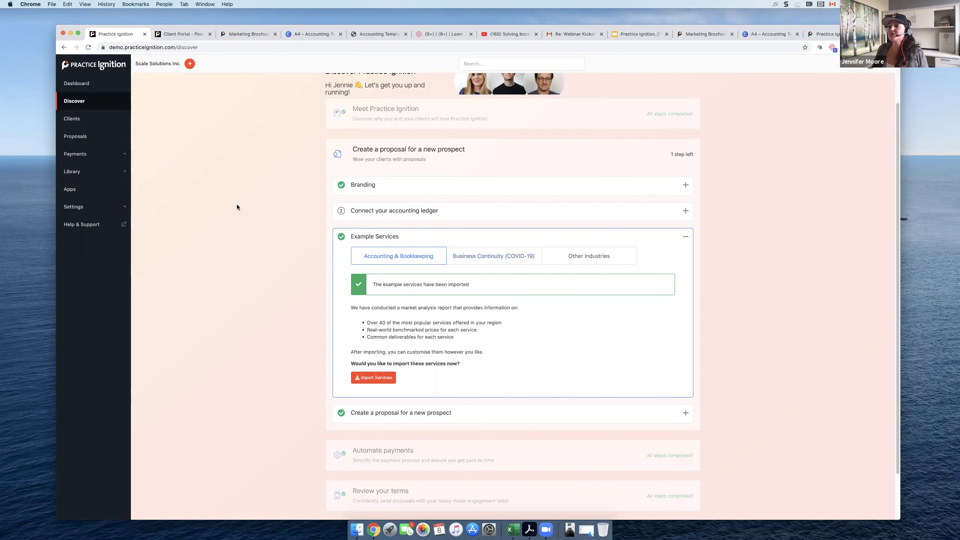
{"action": "scroll", "coordinate": [252, 271], "scroll_direction": "down", "scroll_amount": 2}
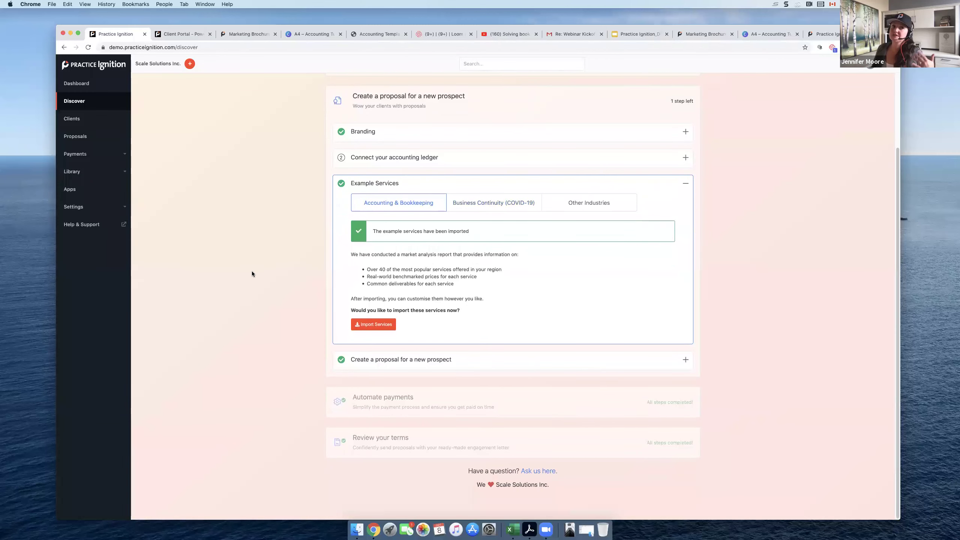
{"action": "scroll", "coordinate": [252, 274], "scroll_direction": "up", "scroll_amount": 3}
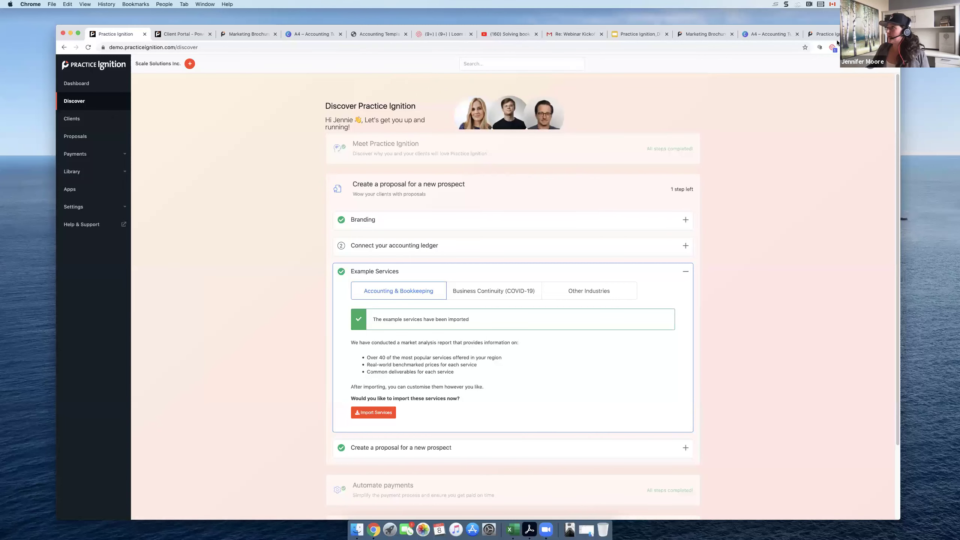
Return to the client portal preview, sign the proposal with the client's name, and submit the acceptance.
{"action": "left_click", "coordinate": [823, 34]}
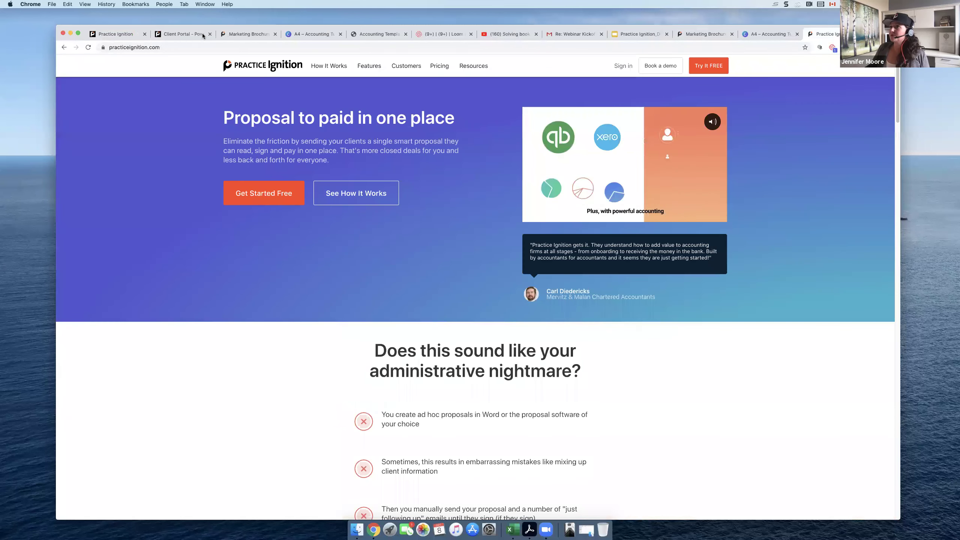
{"action": "left_click", "coordinate": [185, 34]}
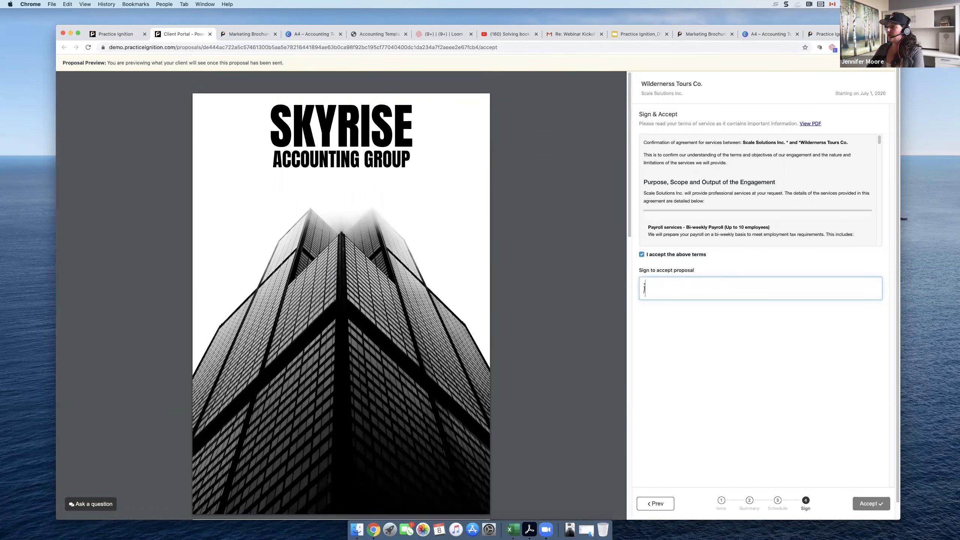
{"action": "type", "text": "M"}
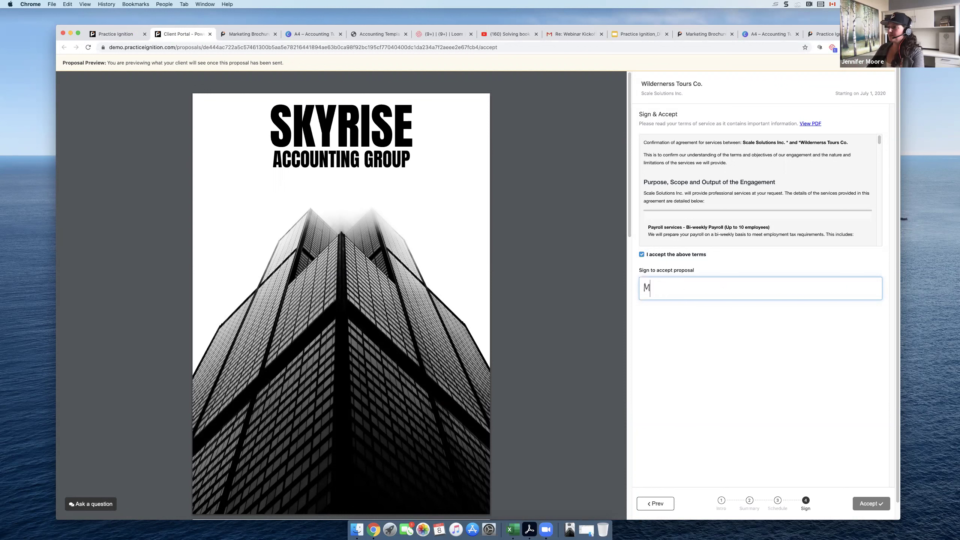
{"action": "type", "text": "r. Smithers"}
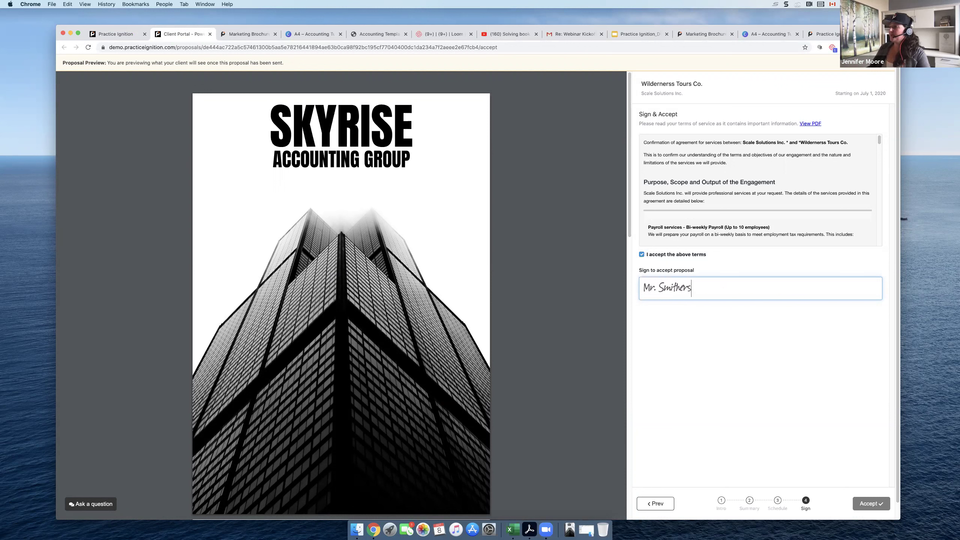
{"action": "left_click", "coordinate": [866, 505]}
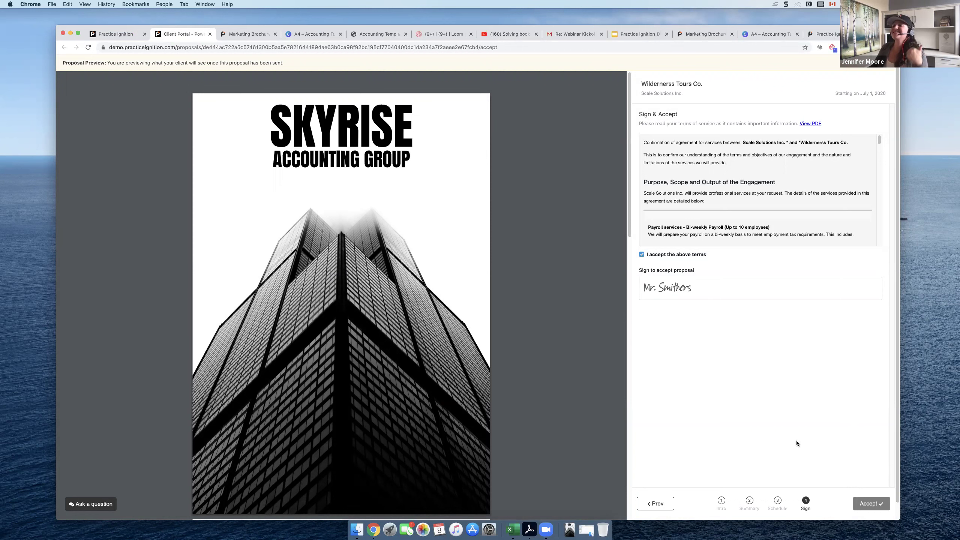
Return to the Practice Ignition account and review the payment collections and the list of all proposals.
{"action": "left_click", "coordinate": [104, 35]}
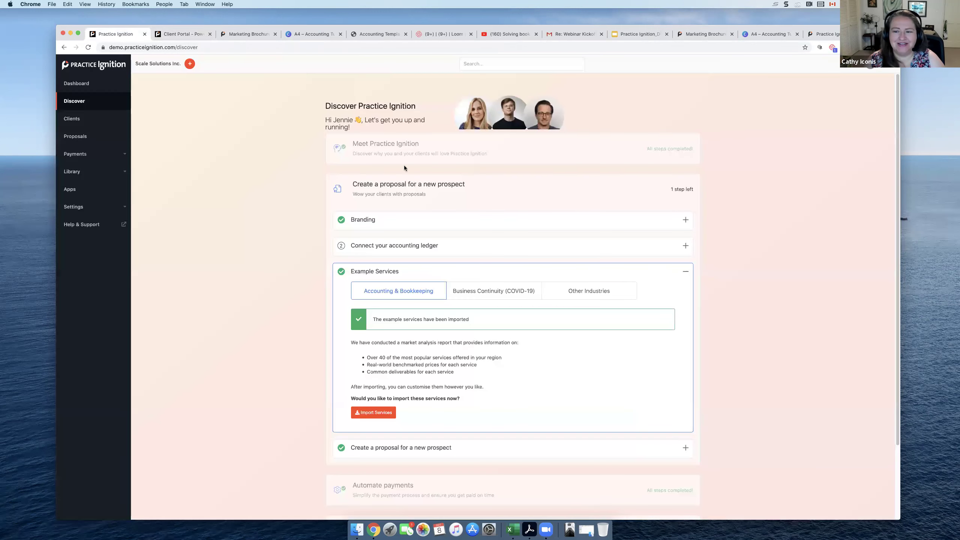
{"action": "left_click", "coordinate": [86, 155]}
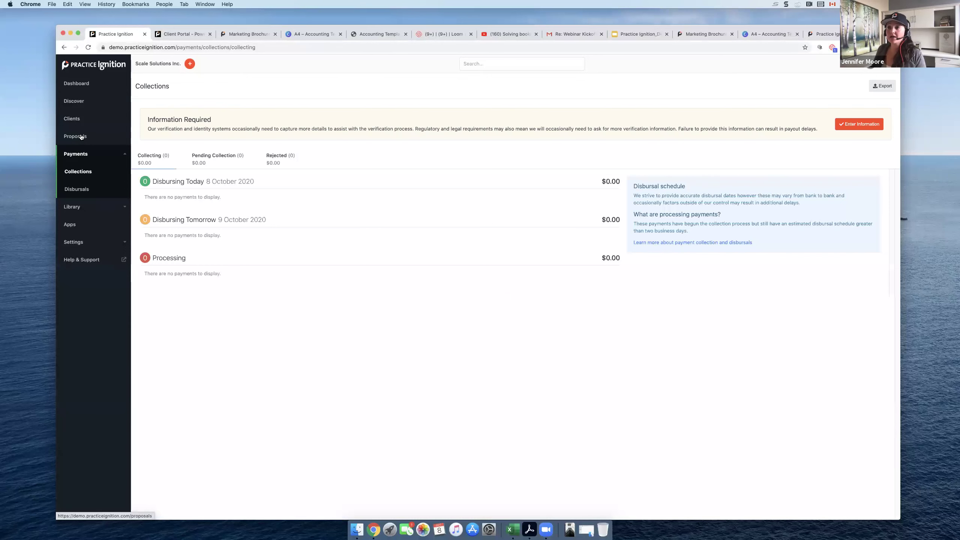
{"action": "left_click", "coordinate": [80, 136]}
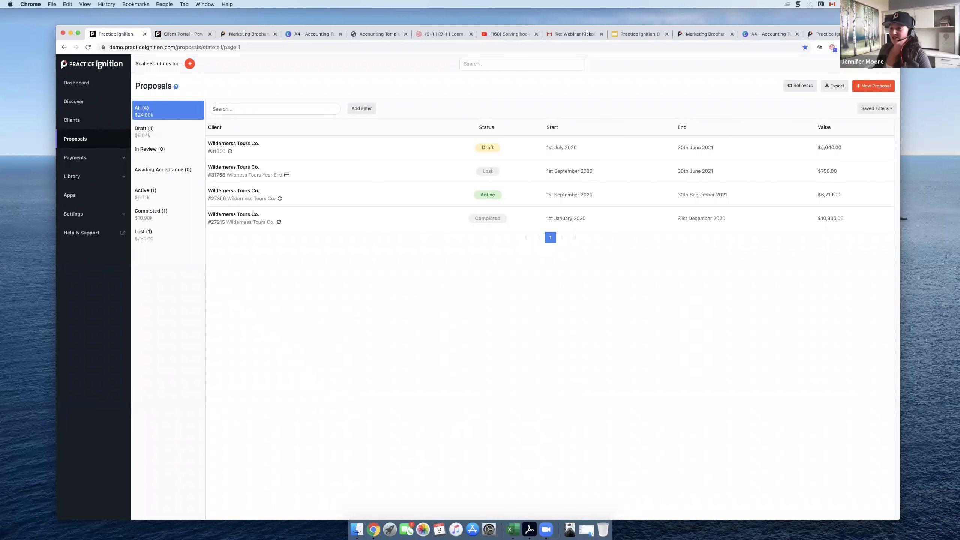
Open the account dashboard and turn on View demo dashboard to examine the sample revenue, payments and pipeline data.
{"action": "left_click", "coordinate": [75, 83]}
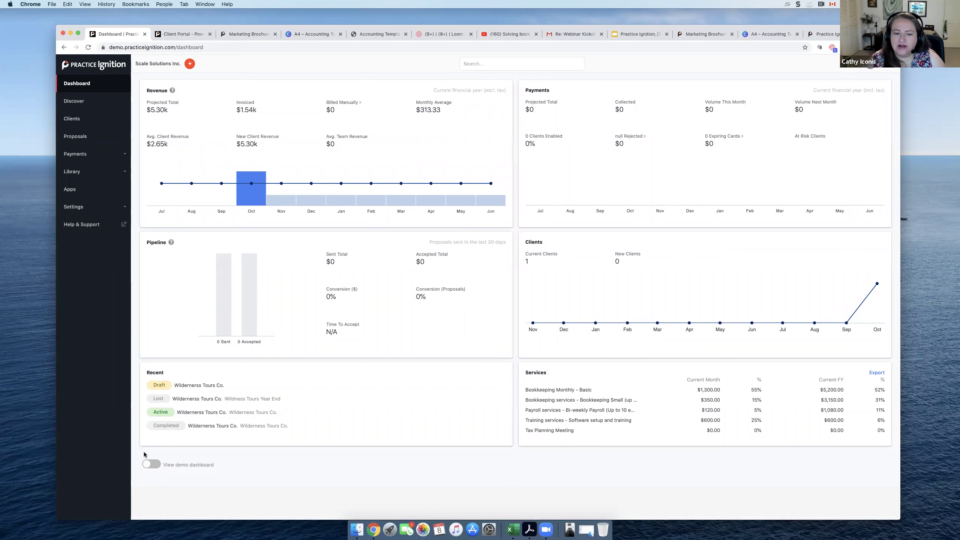
{"action": "left_click", "coordinate": [149, 464]}
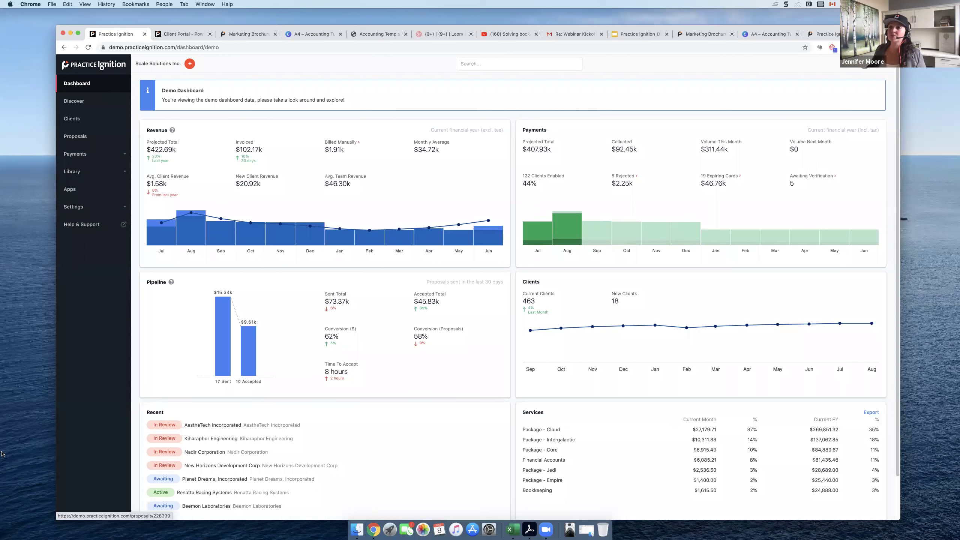
Browse the library's services and open the Sample Engagement Letter terms template, with the browser window enlarged to full screen.
{"action": "left_click", "coordinate": [78, 171]}
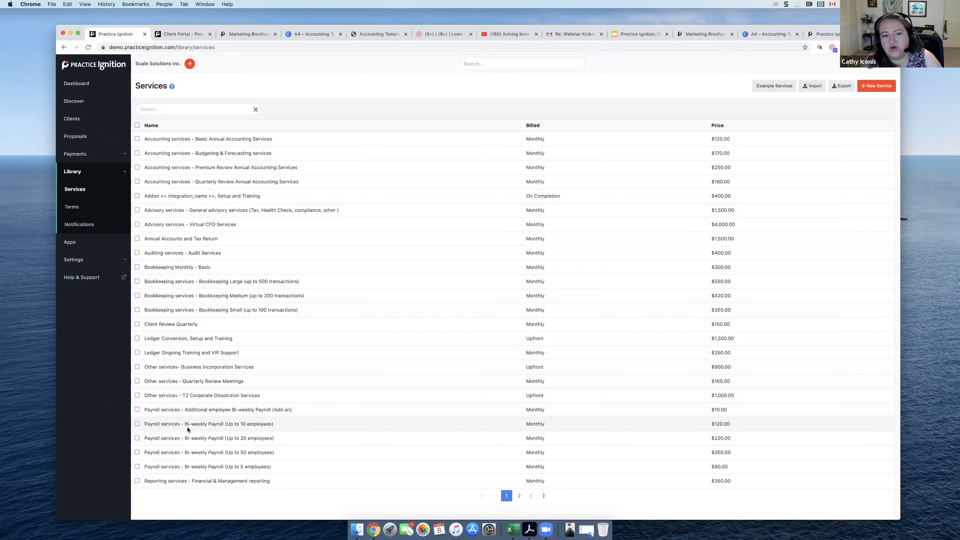
{"action": "left_click", "coordinate": [65, 208]}
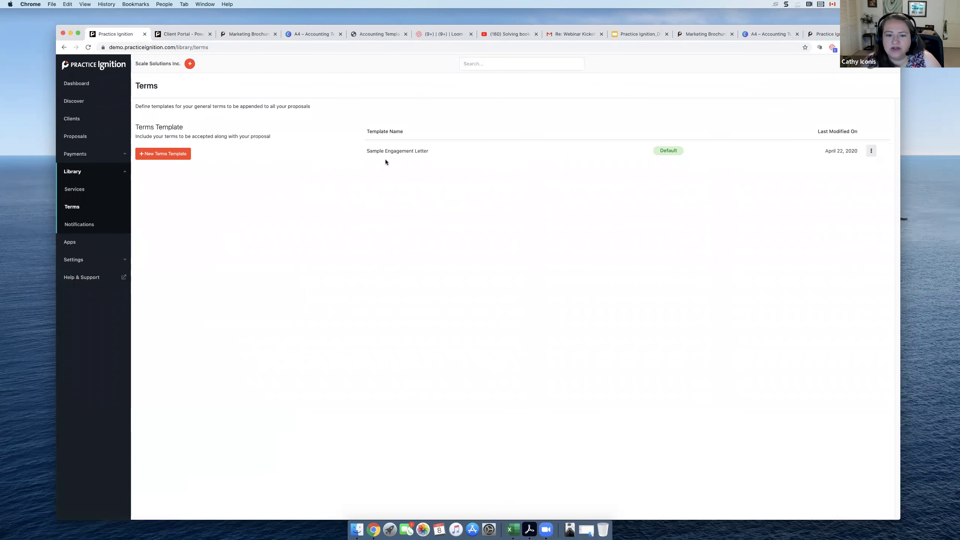
{"action": "left_click", "coordinate": [426, 150]}
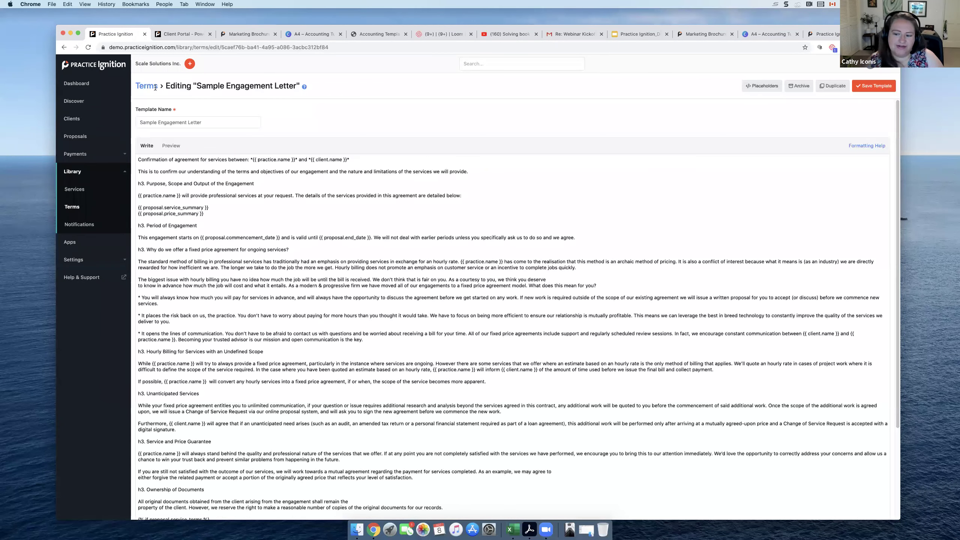
{"action": "left_click", "coordinate": [78, 33]}
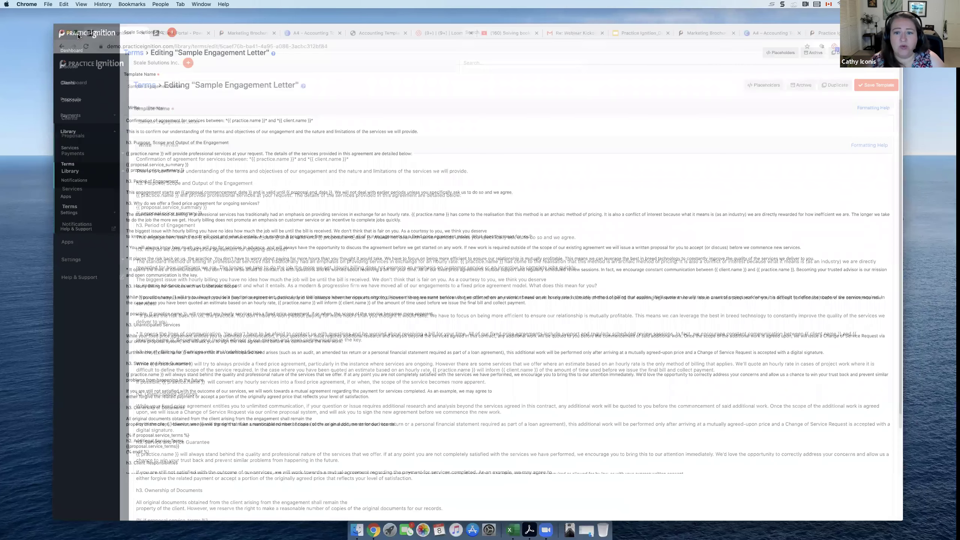